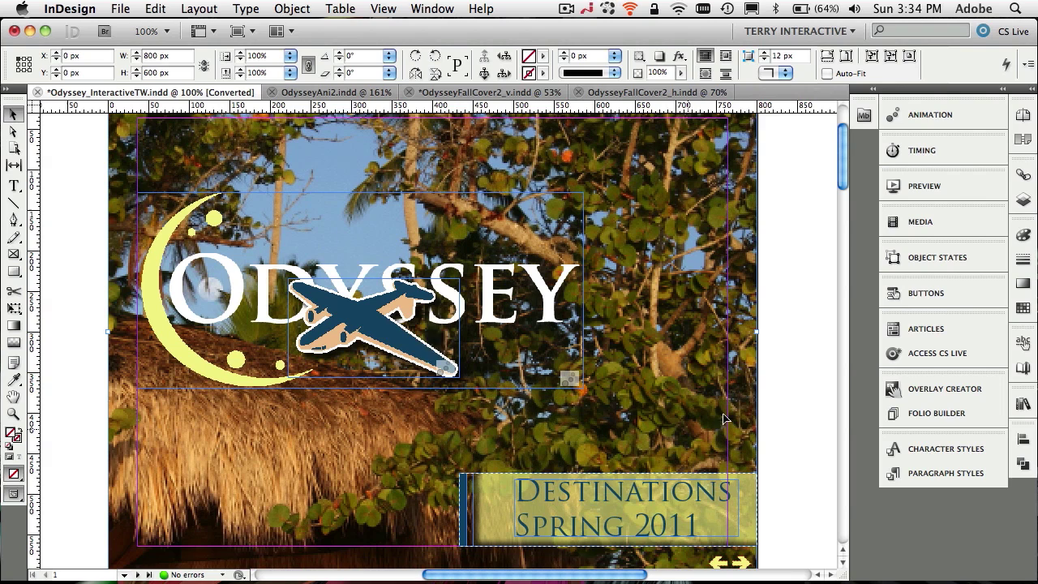
# Step: Select the plane inside the ODYSSEY logo group to show its curved motion path
pyautogui.click(785, 393)
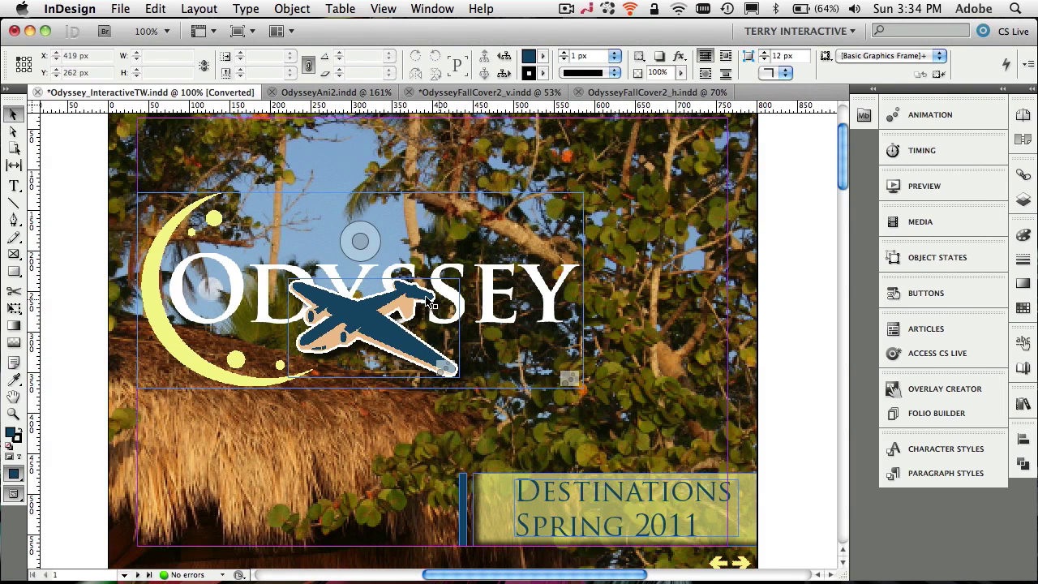
pyautogui.click(558, 305)
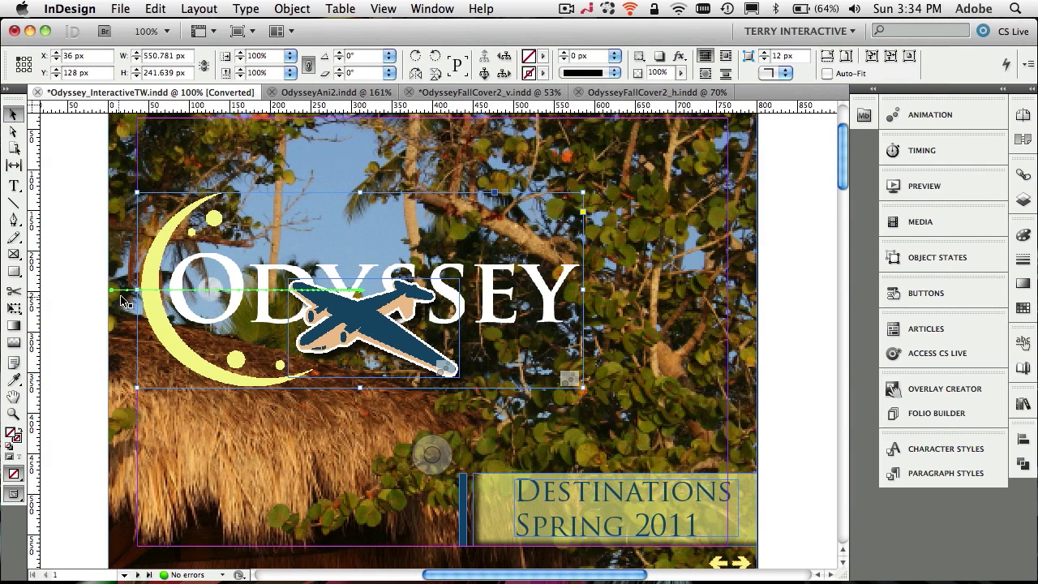
pyautogui.doubleClick(370, 319)
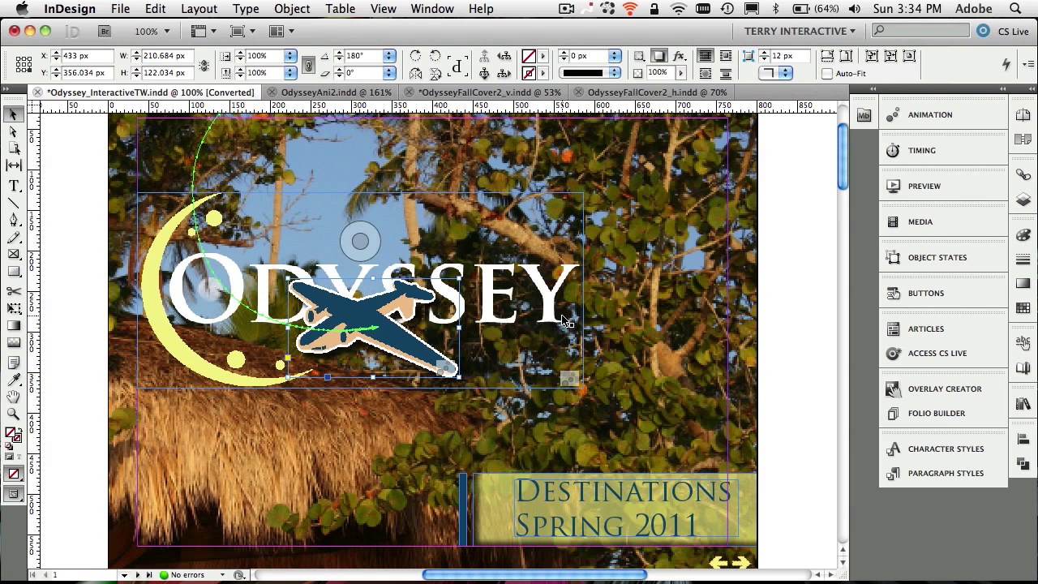
pyautogui.click(892, 188)
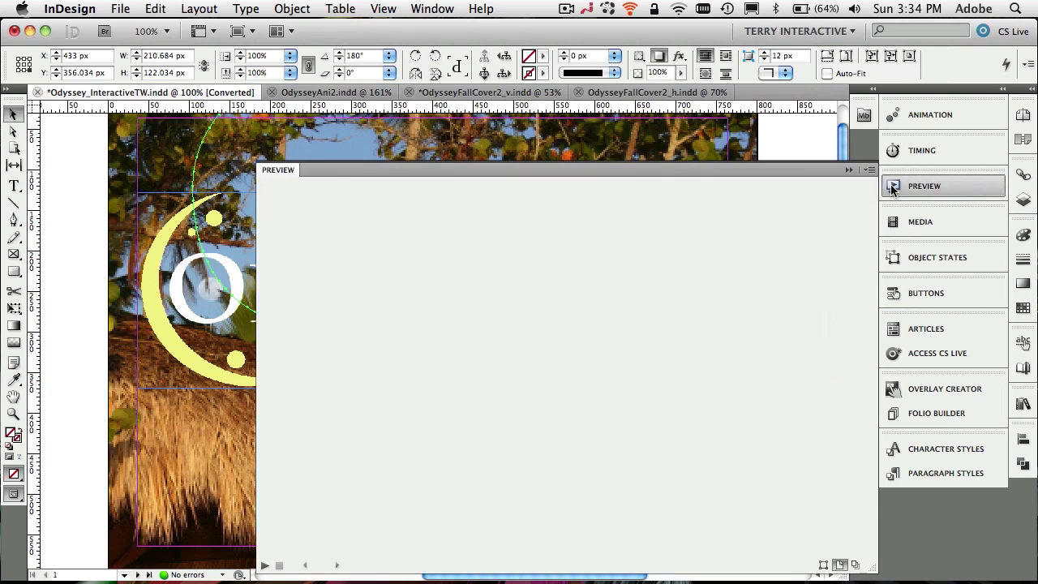
pyautogui.click(263, 566)
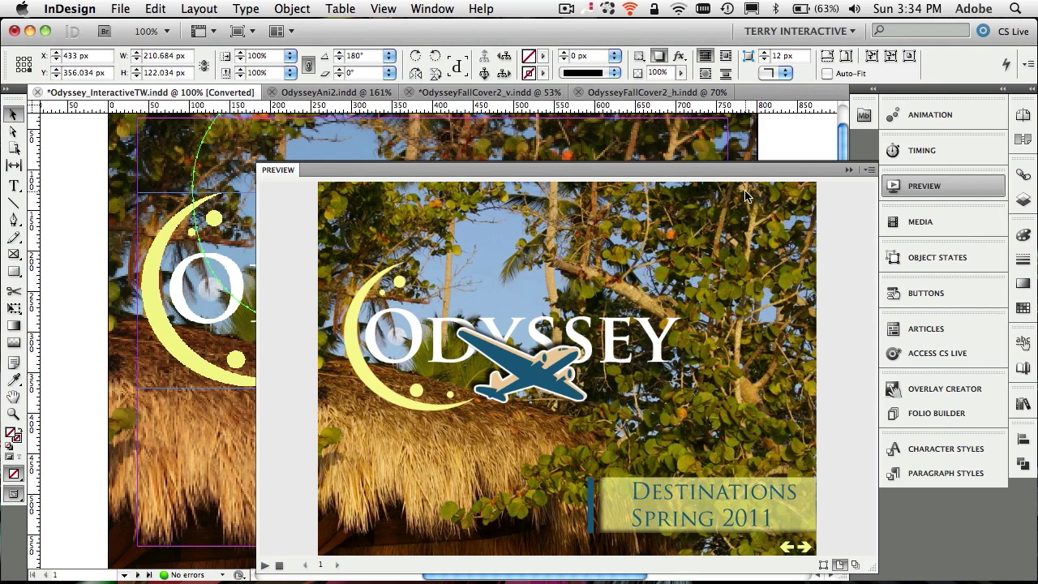
pyautogui.click(848, 169)
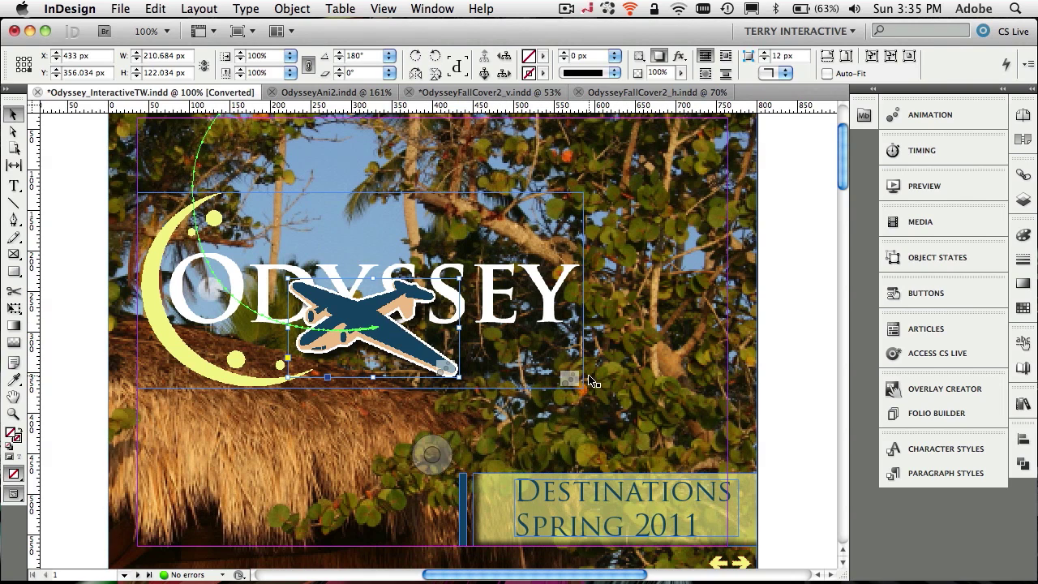
# Step: Copy the whole ODYSSEY logo group and paste it into the OdysseyAni2 document
pyautogui.click(531, 328)
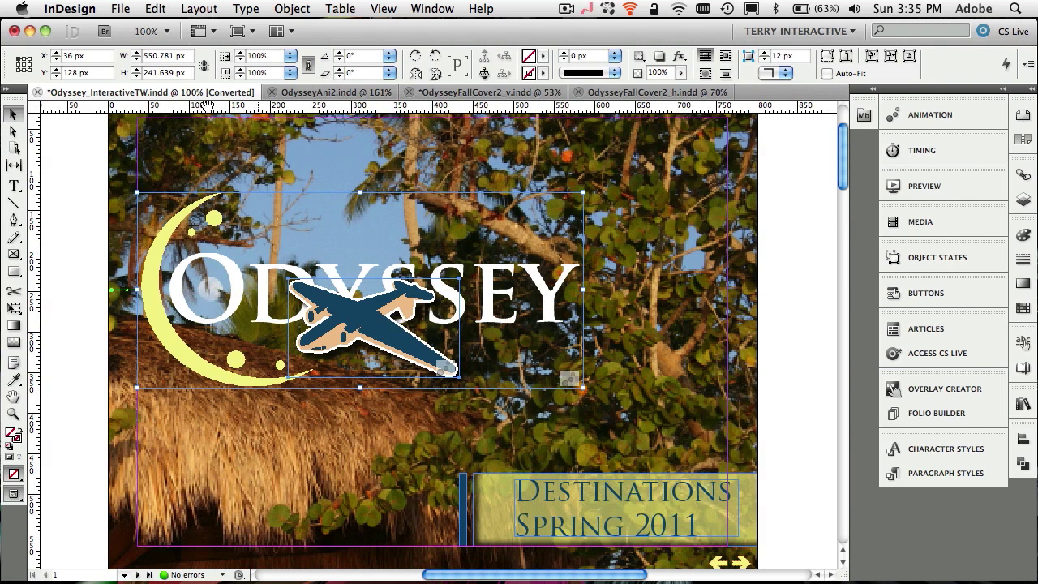
pyautogui.click(155, 9)
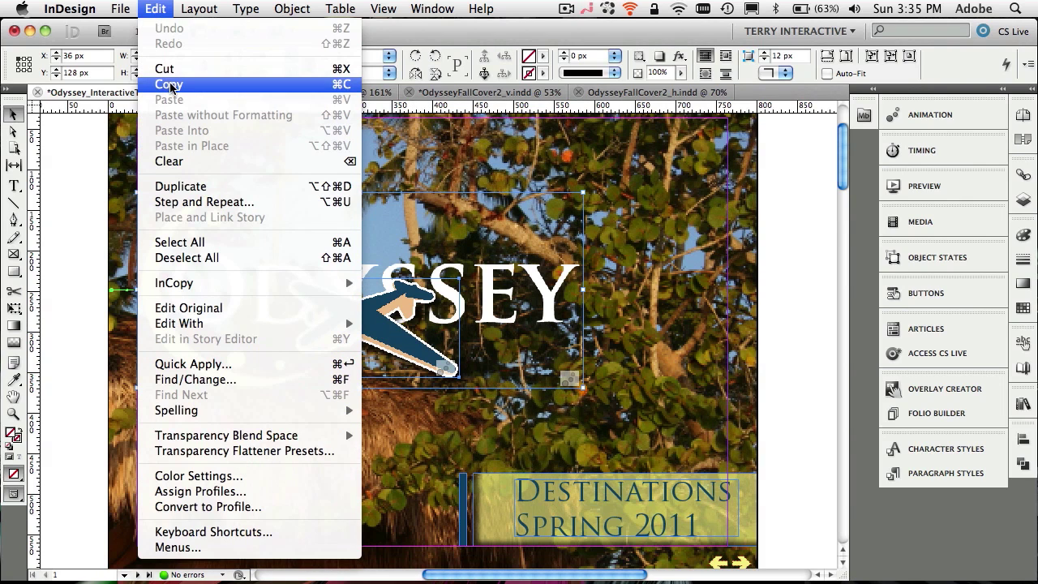
pyautogui.click(170, 85)
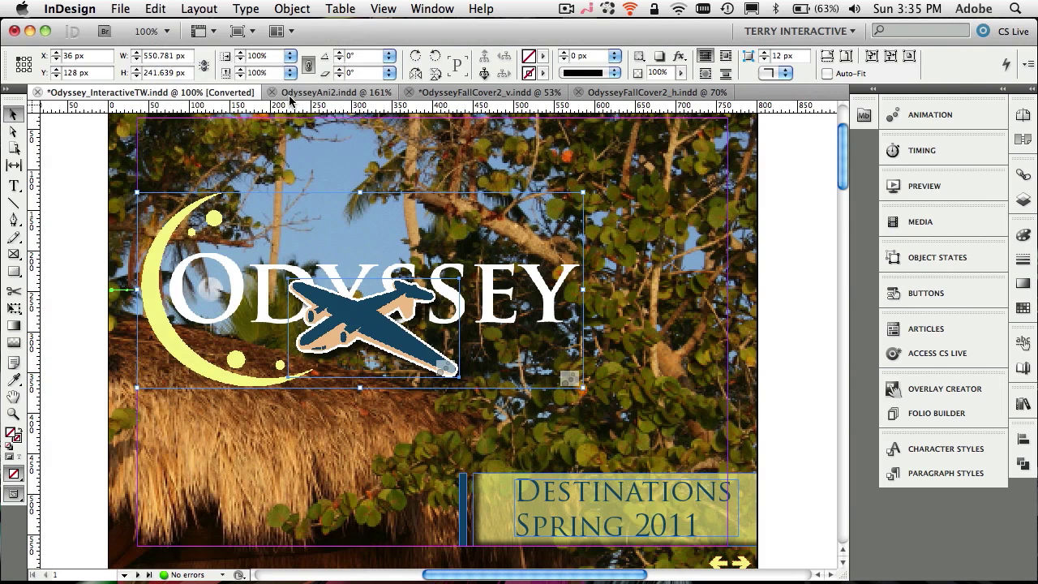
pyautogui.click(295, 94)
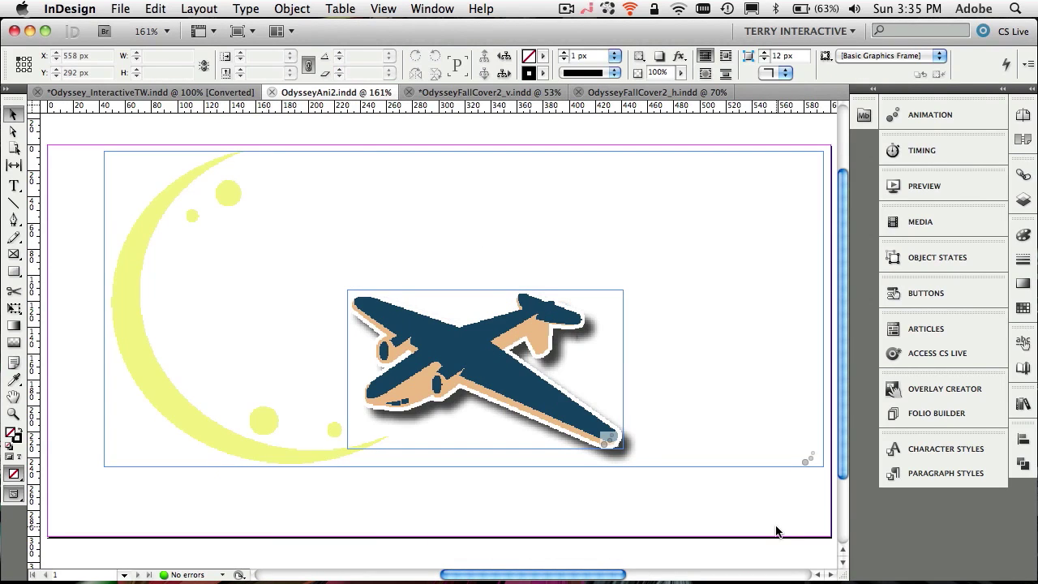
pyautogui.press('super+v')
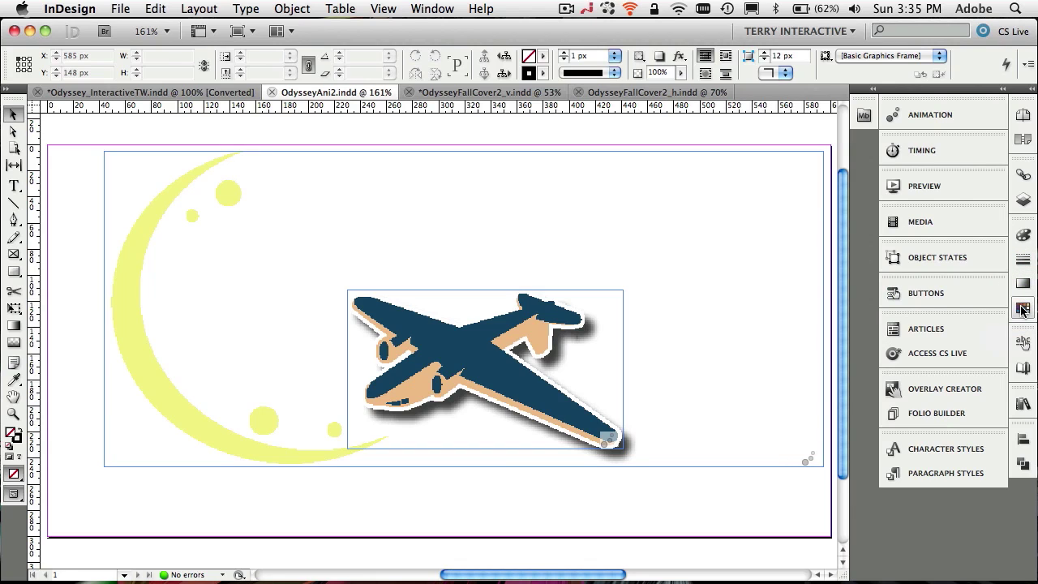
# Step: Preview the [Paper] swatch at 53% cyan to reveal the white ODYSSEY lettering, then cancel
pyautogui.click(1022, 309)
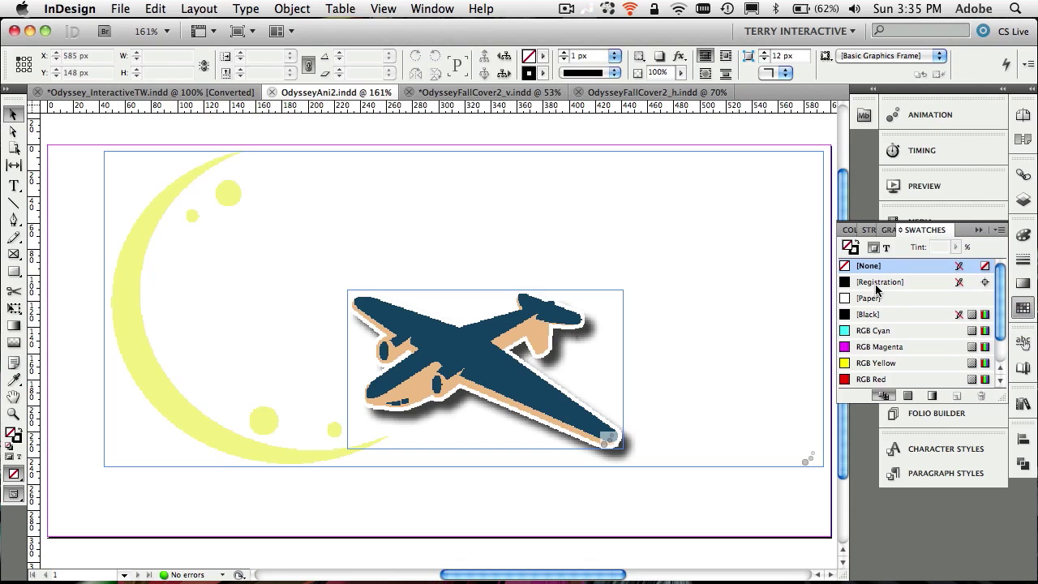
pyautogui.click(845, 301)
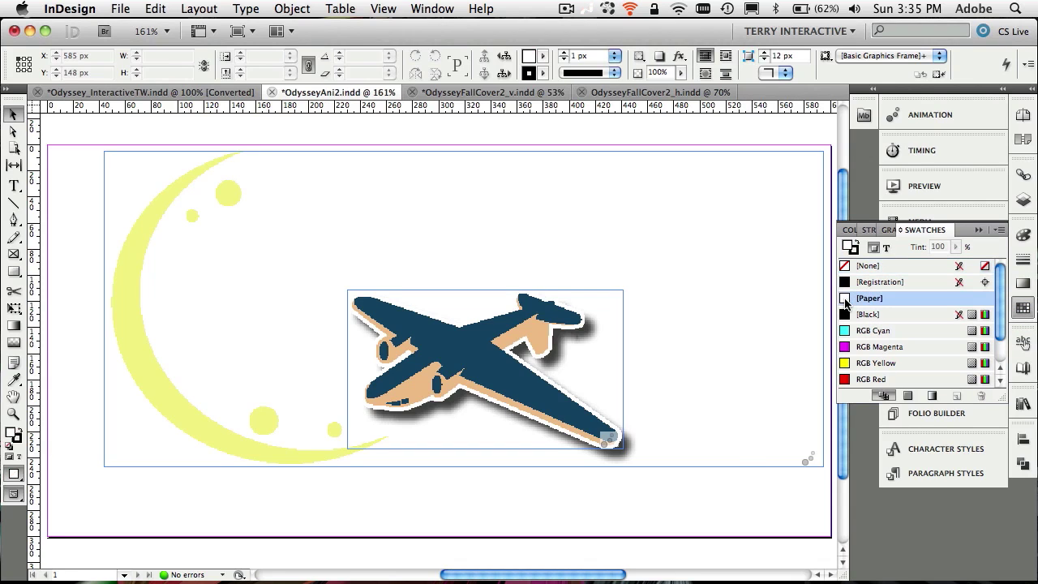
pyautogui.doubleClick(845, 302)
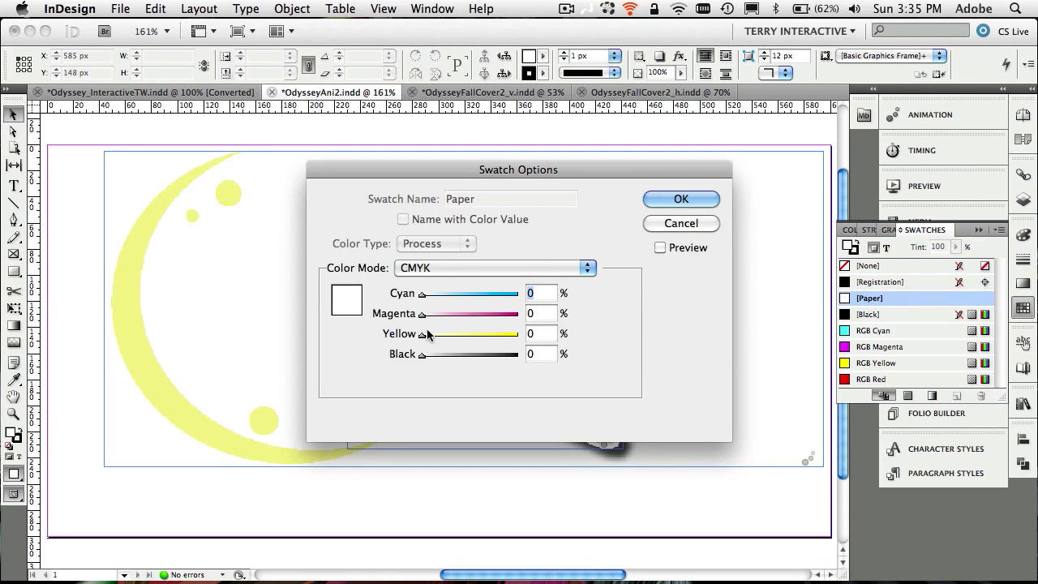
pyautogui.moveTo(423, 295); pyautogui.dragTo(473, 298)
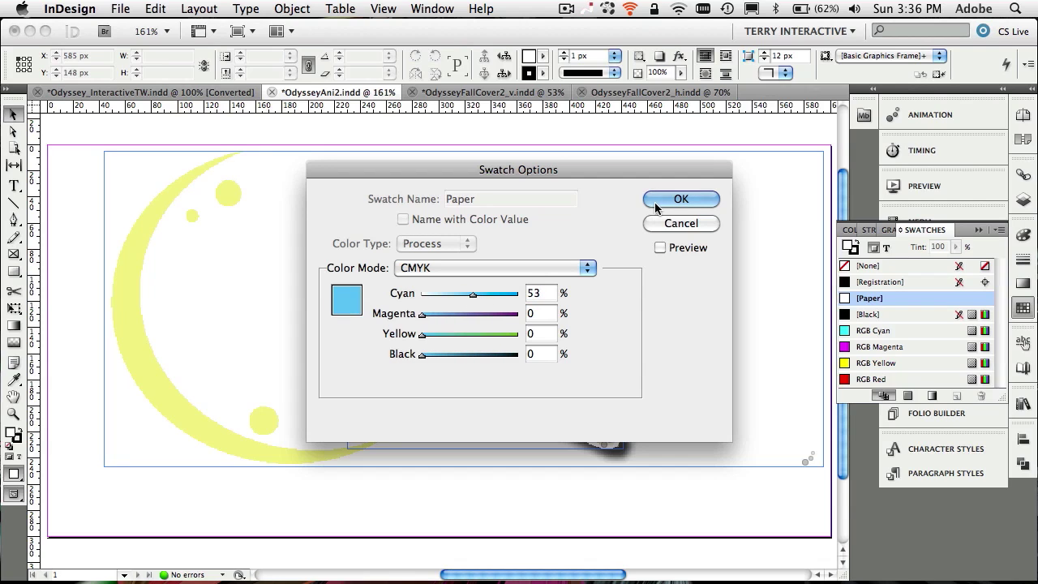
pyautogui.click(660, 247)
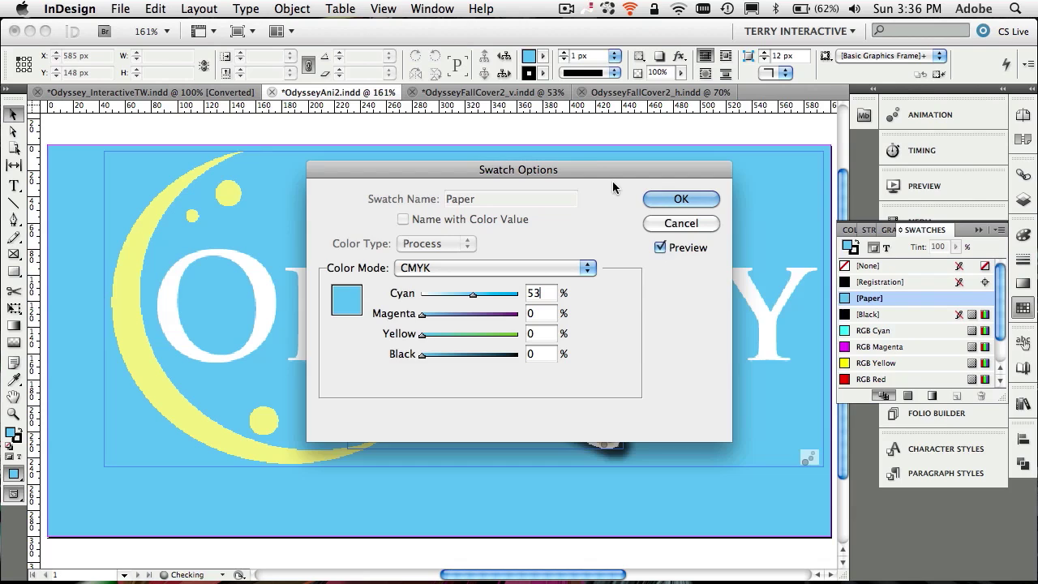
pyautogui.moveTo(614, 170); pyautogui.dragTo(686, 111)
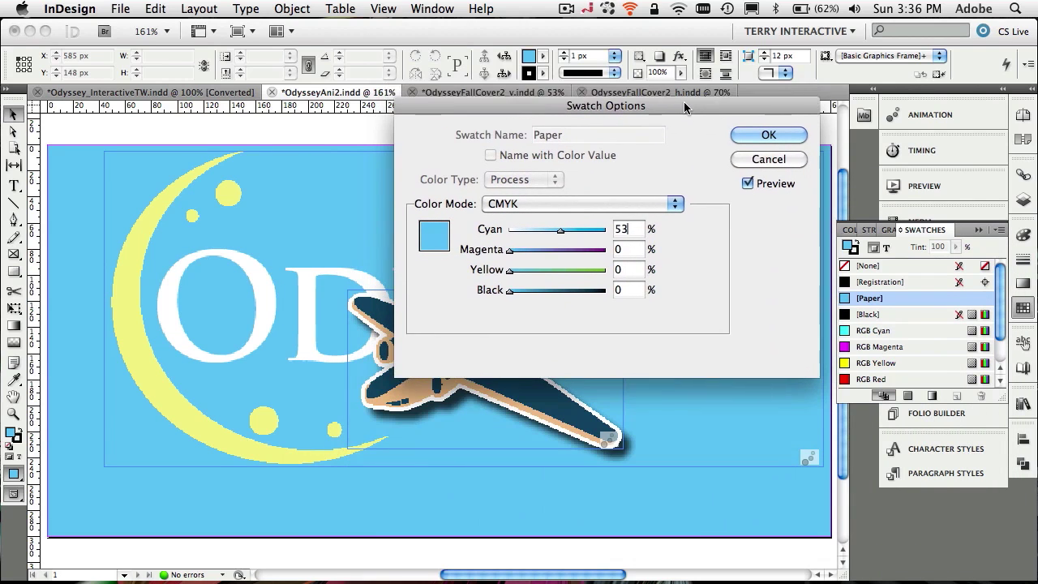
pyautogui.click(754, 168)
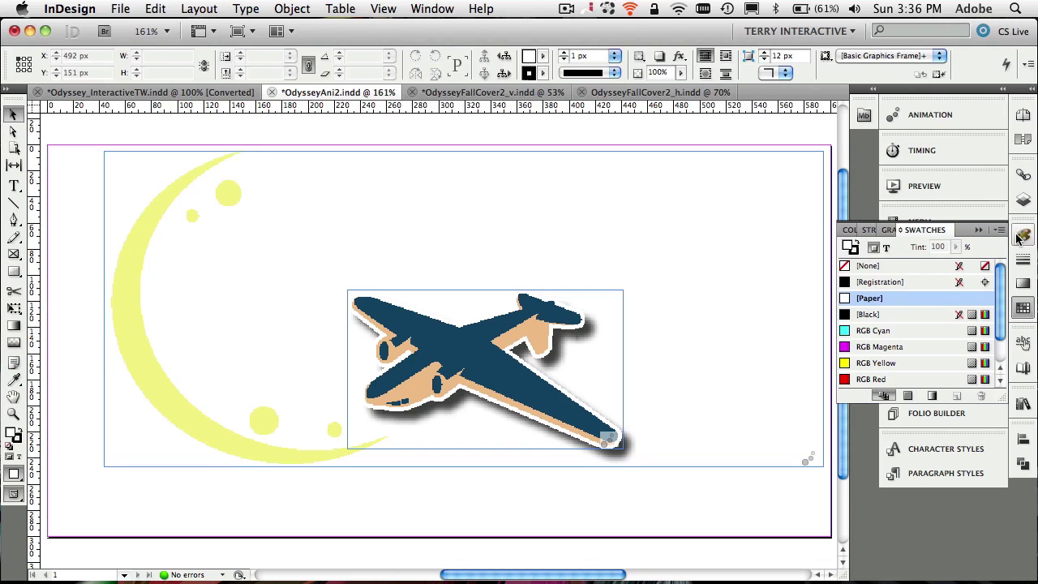
# Step: Collapse Swatches and preview the spread's On Page Load animations from the Timing panel
pyautogui.click(978, 230)
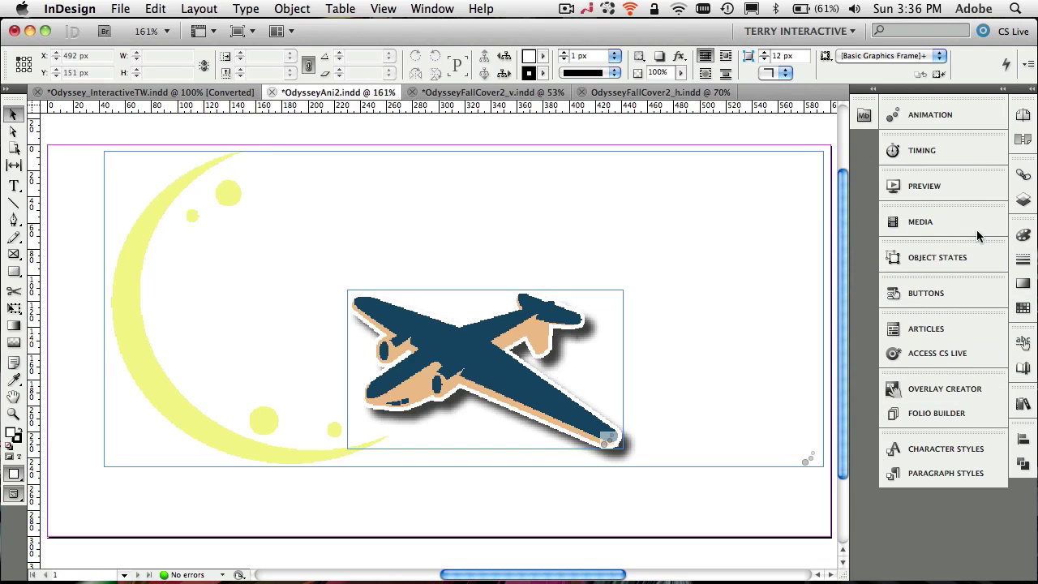
pyautogui.click(914, 154)
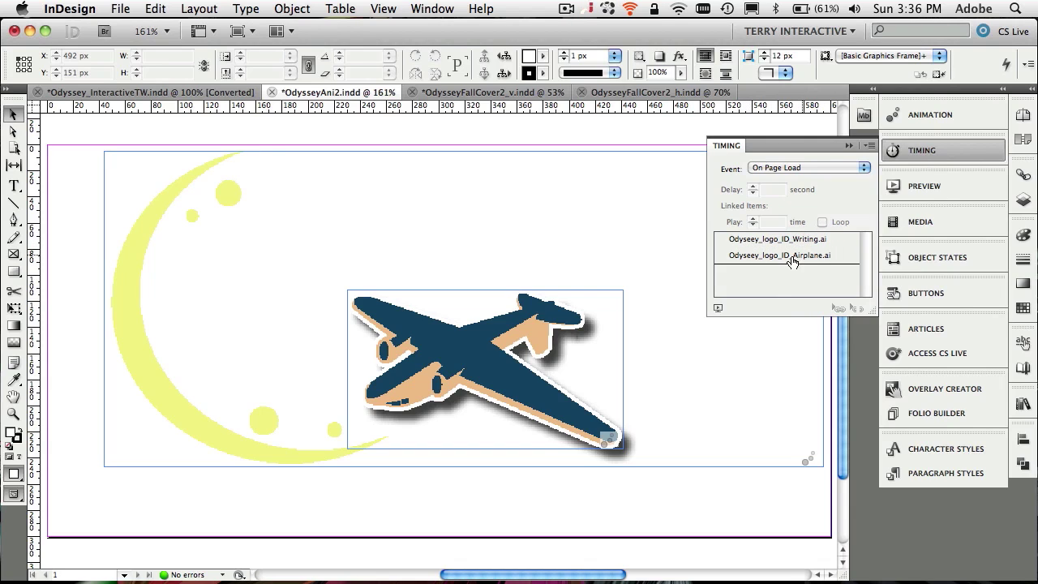
pyautogui.click(716, 308)
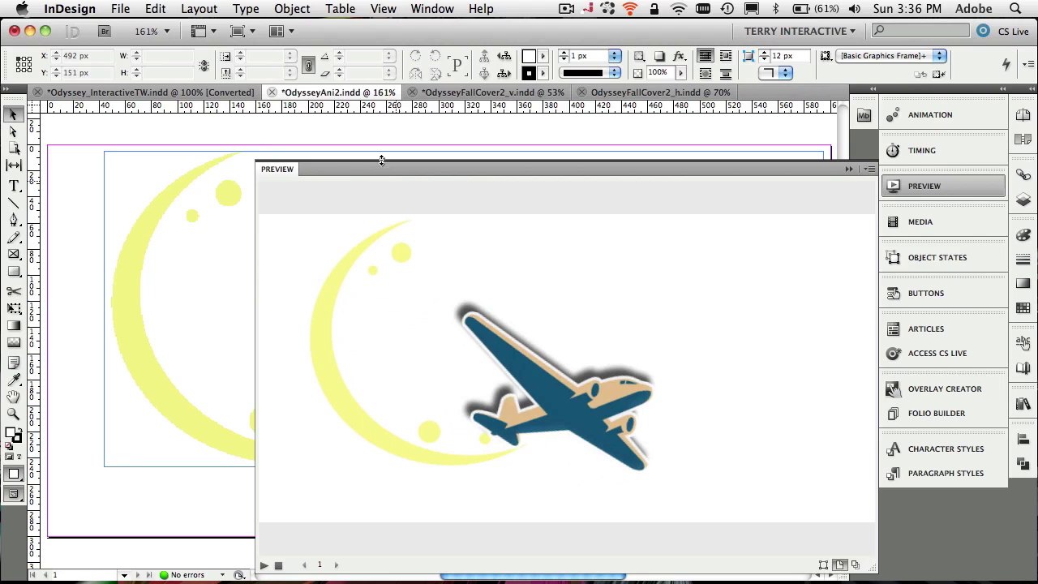
pyautogui.click(848, 168)
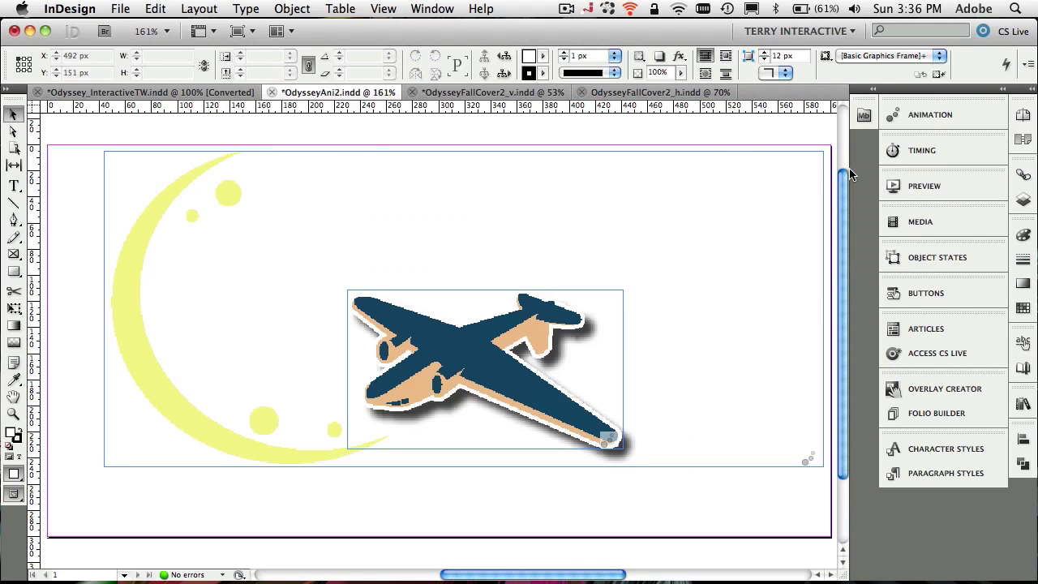
pyautogui.click(121, 8)
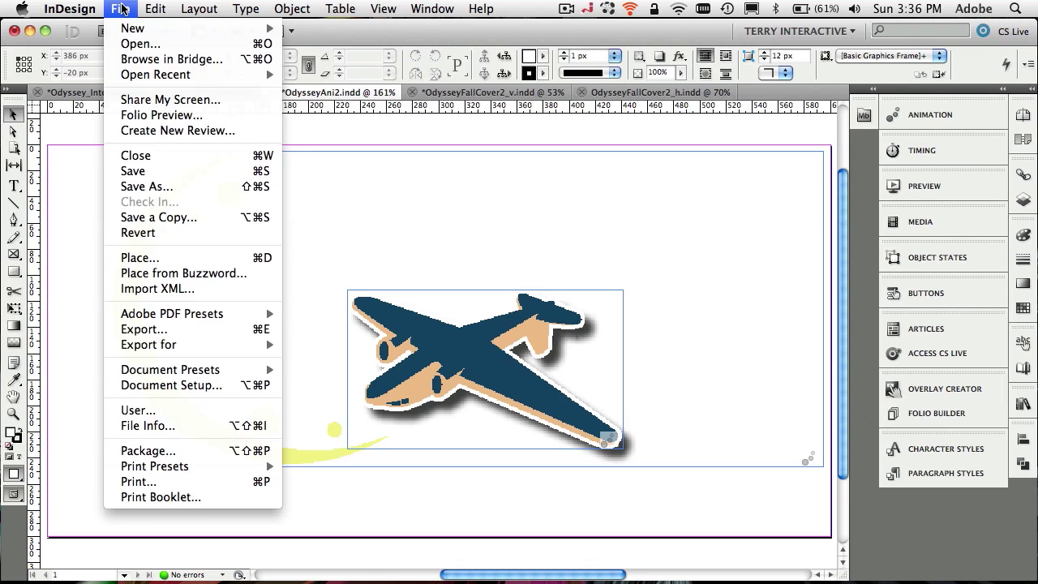
pyautogui.click(192, 328)
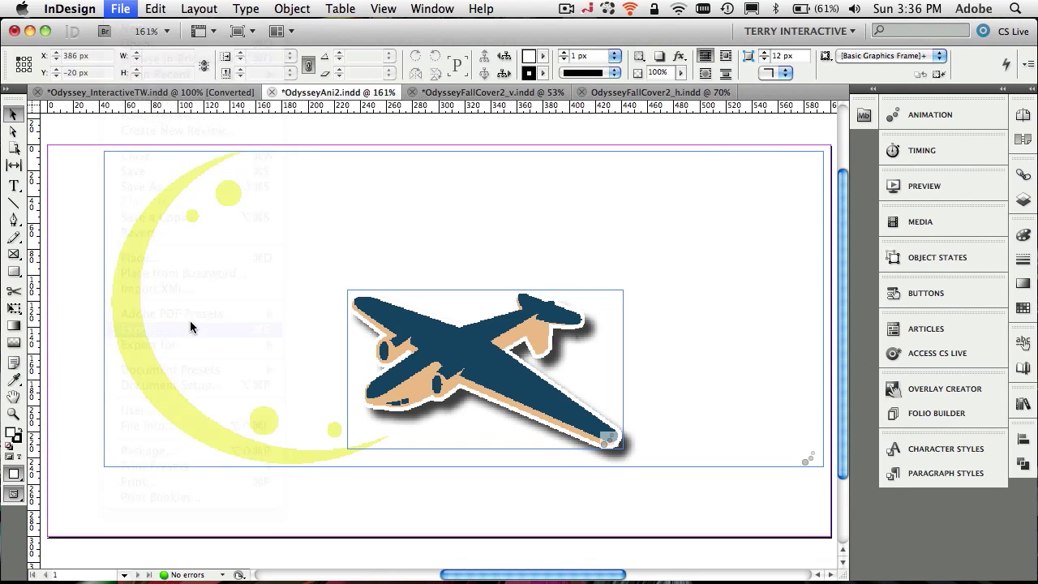
pyautogui.click(555, 347)
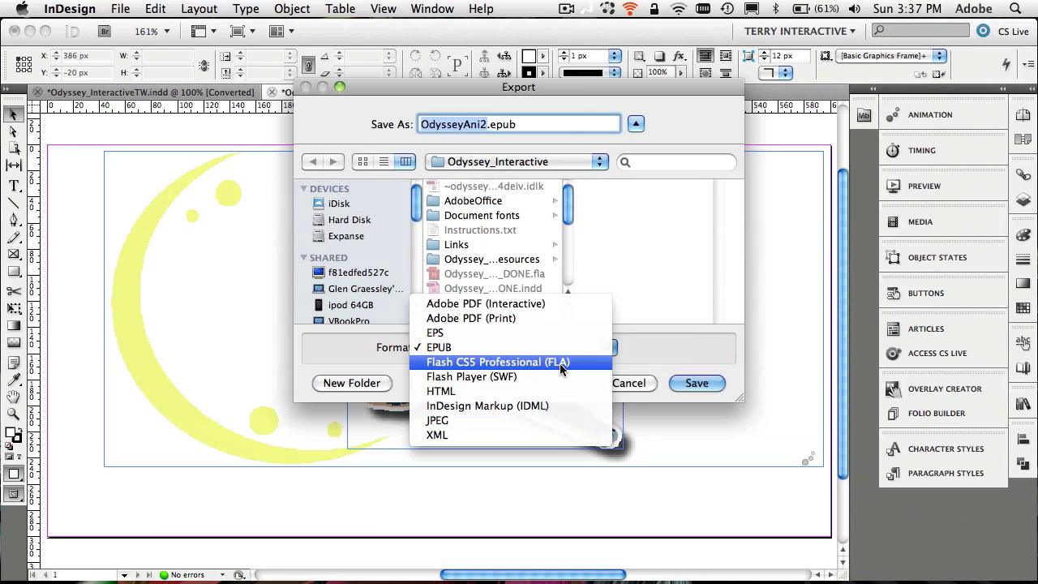
pyautogui.click(559, 362)
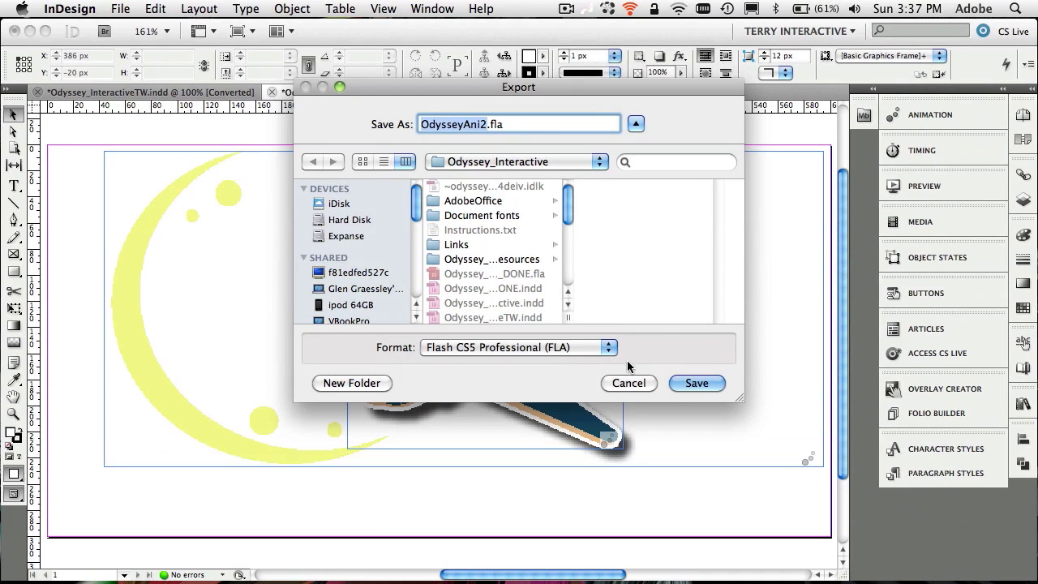
pyautogui.click(485, 128)
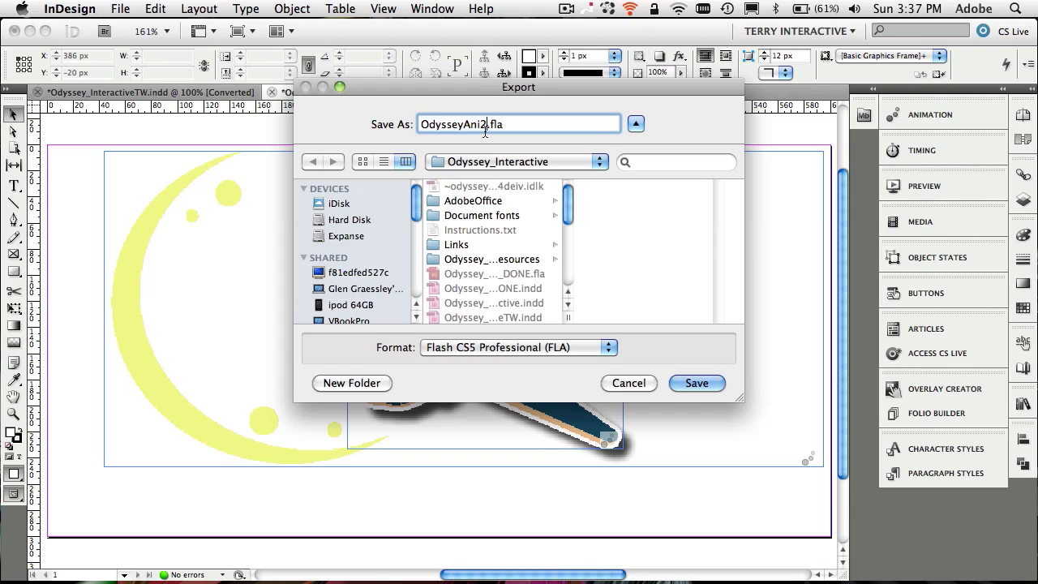
pyautogui.press('BackSpace')
pyautogui.write('C')
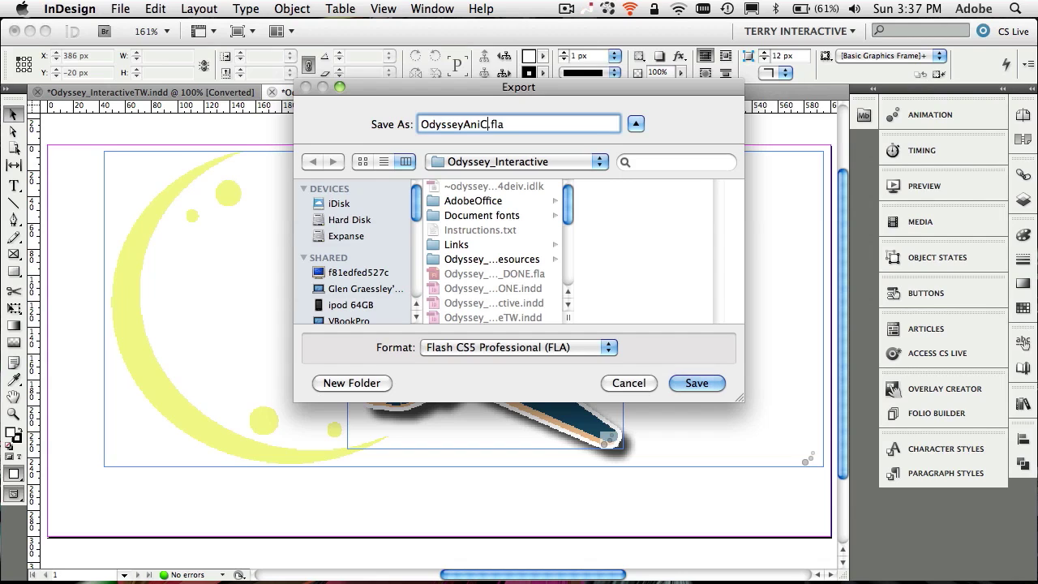
pyautogui.write('SP')
pyautogui.click(697, 382)
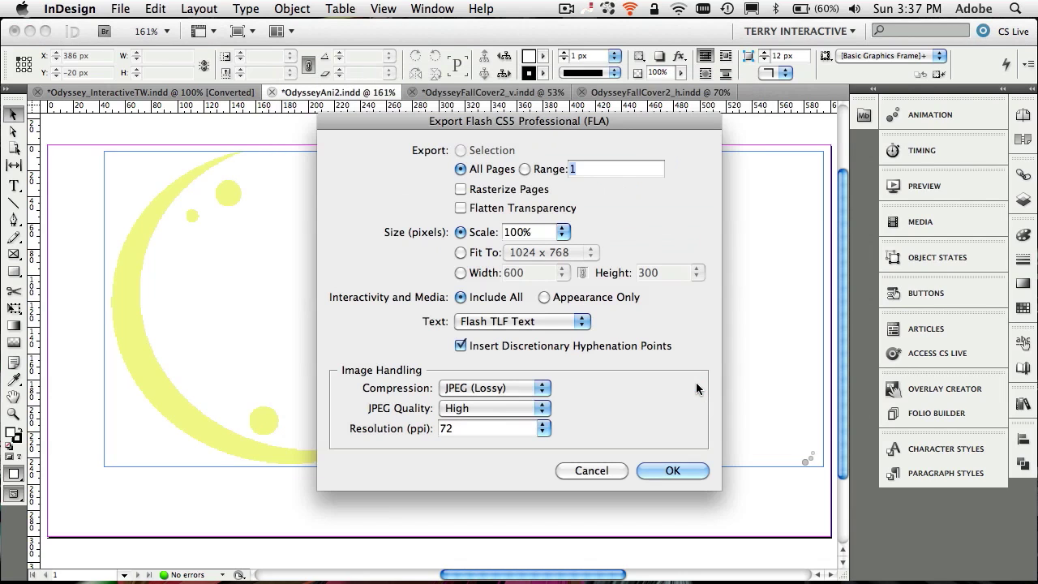
pyautogui.click(690, 470)
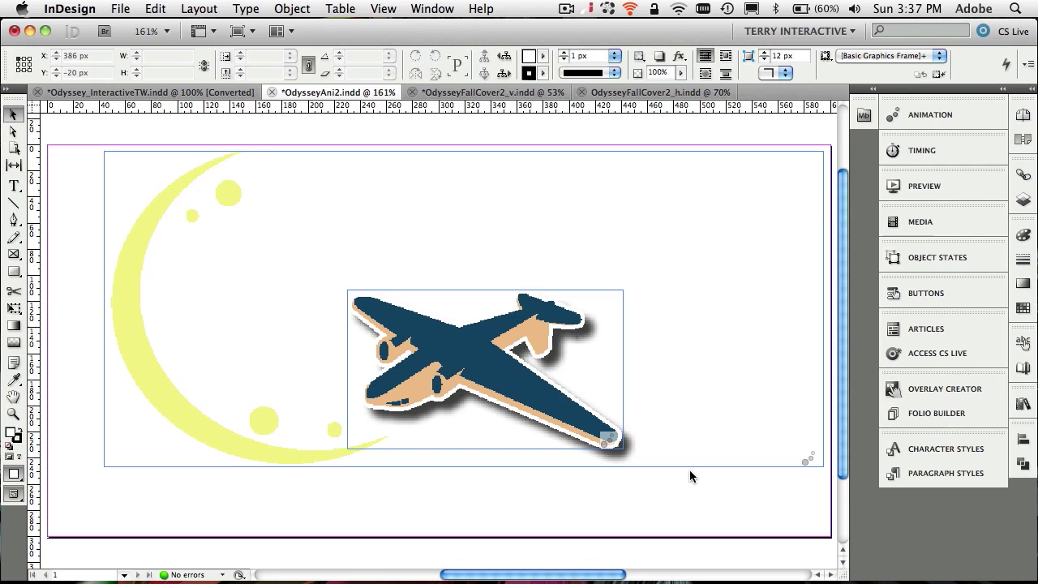
# Step: Go to labs.adobe.com in Safari and open the Wallaby prerelease details
pyautogui.moveTo(117, 571)
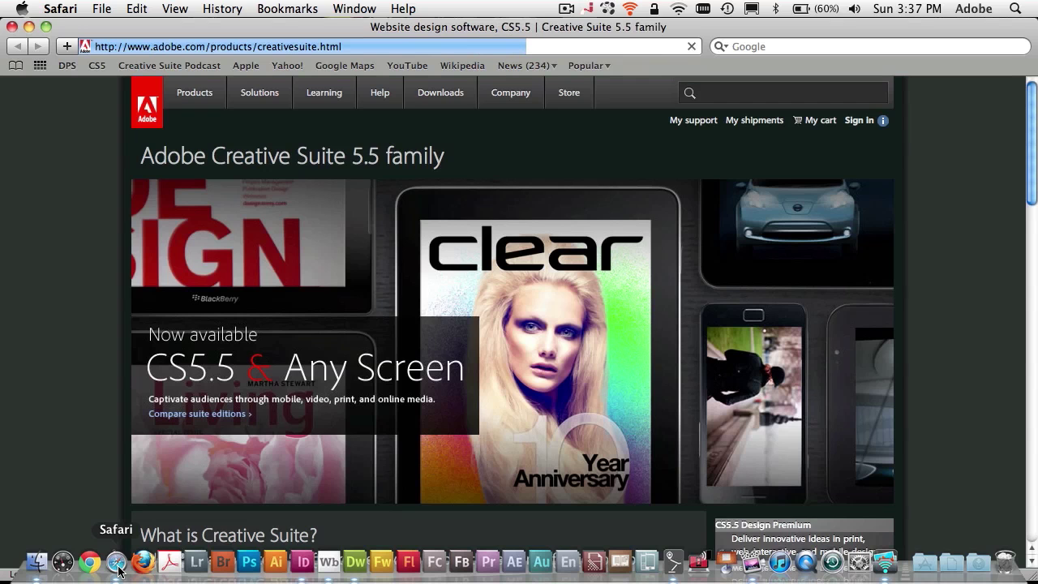
pyautogui.press('super+l')
pyautogui.write('lab')
pyautogui.press('Return')
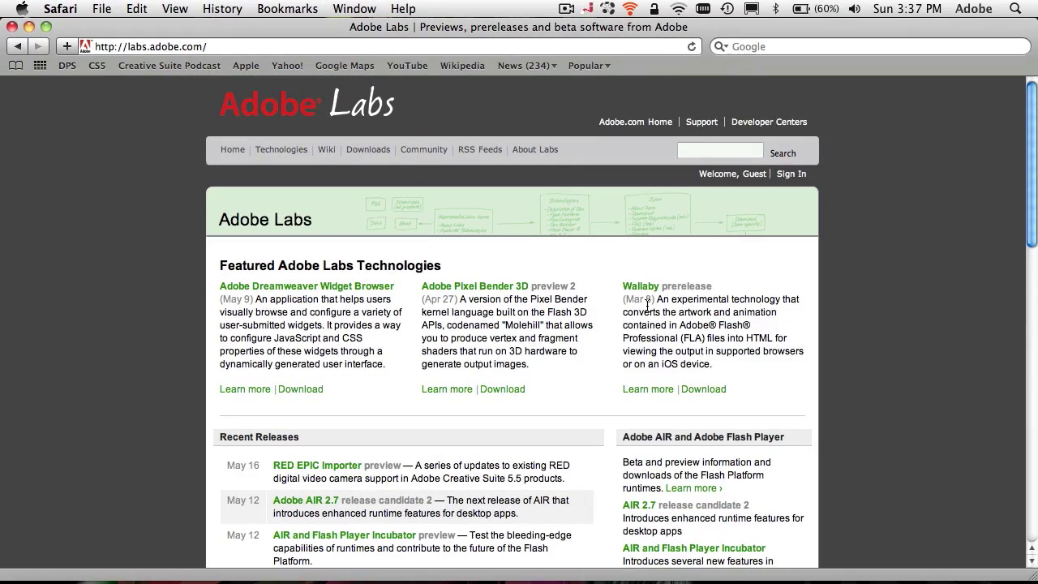
pyautogui.click(647, 296)
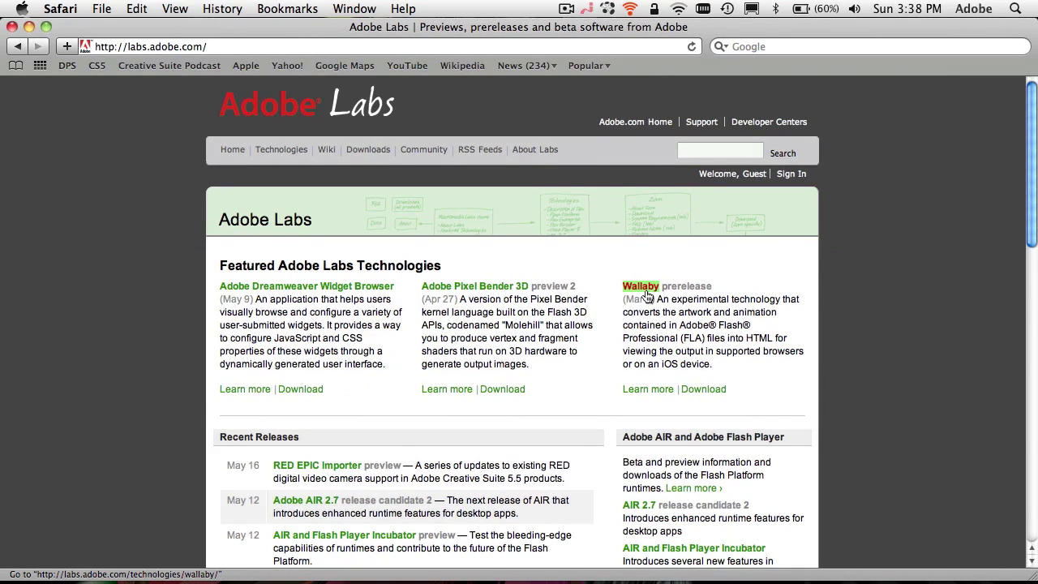
# Step: Launch Wallaby, hide other applications, and choose OdysseyAniCSP.fla as the source file
pyautogui.moveTo(418, 577)
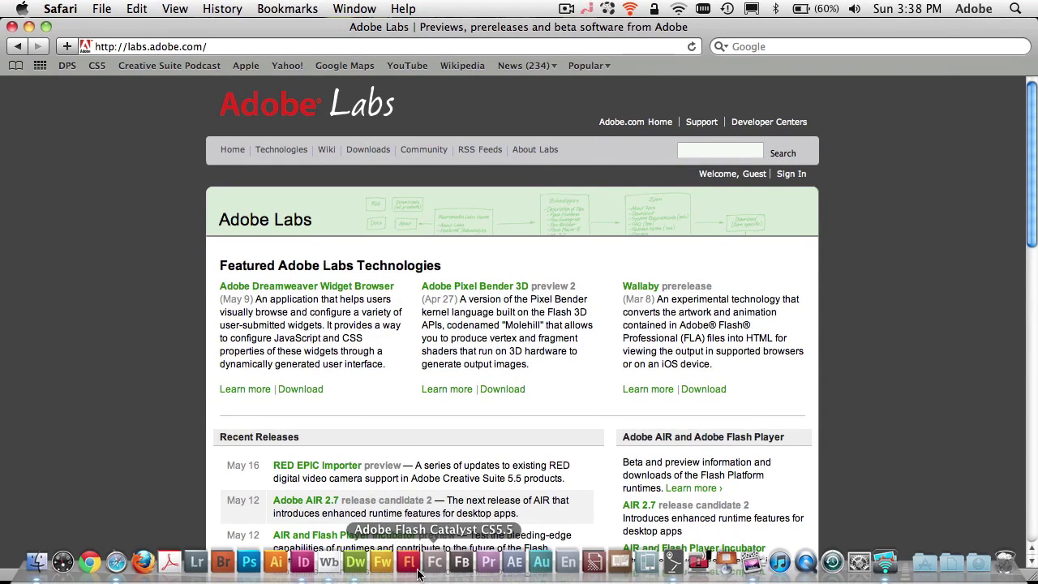
pyautogui.click(330, 561)
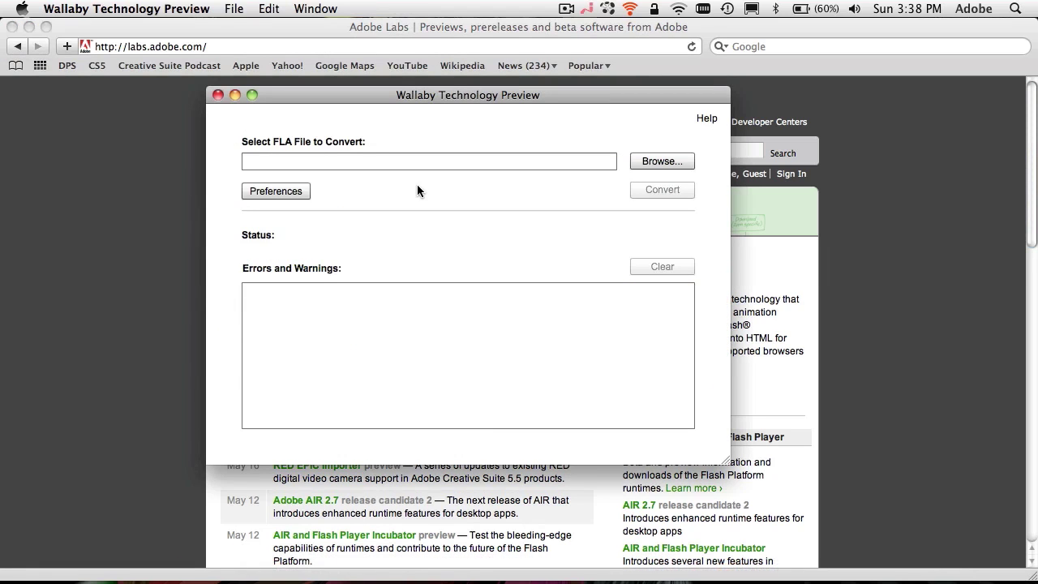
pyautogui.click(107, 8)
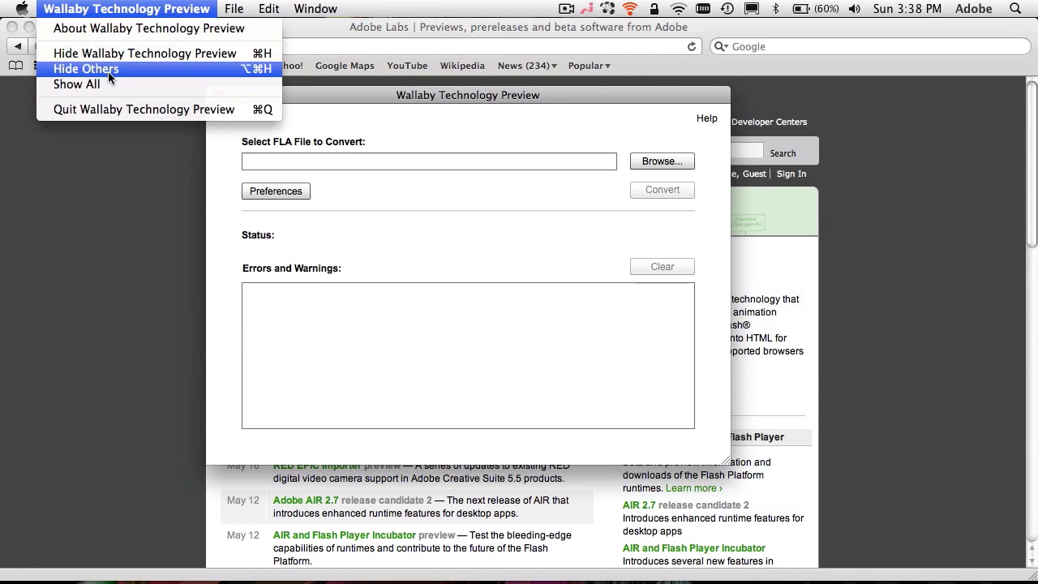
pyautogui.click(107, 69)
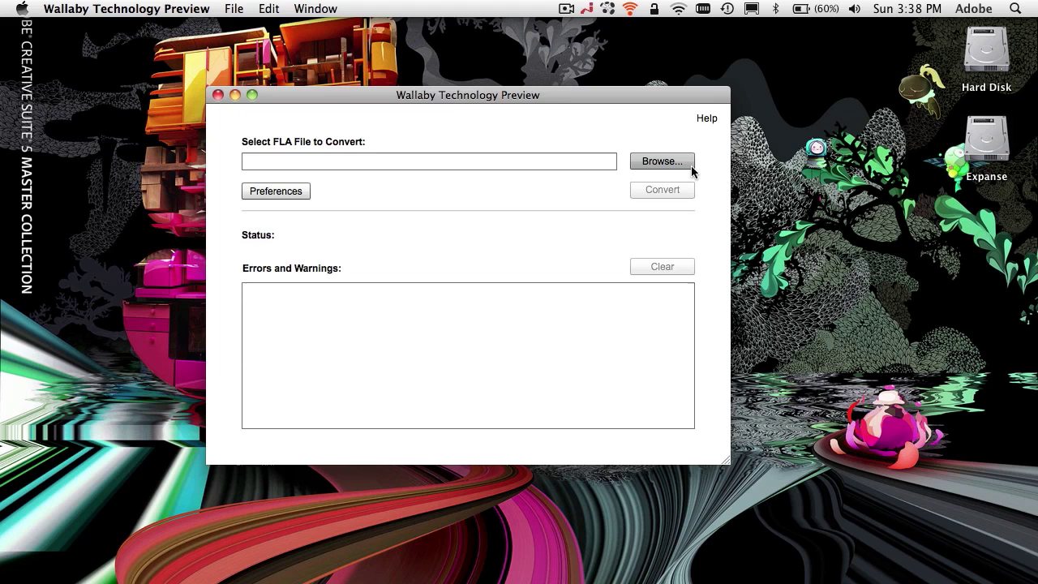
pyautogui.click(679, 161)
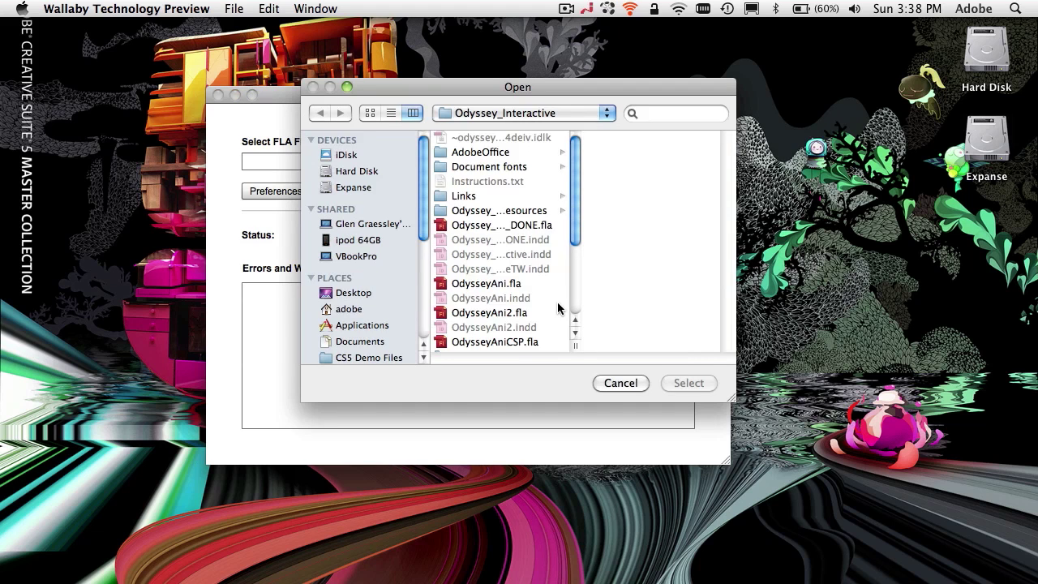
pyautogui.scroll(-1, 551, 309)
pyautogui.click(532, 340)
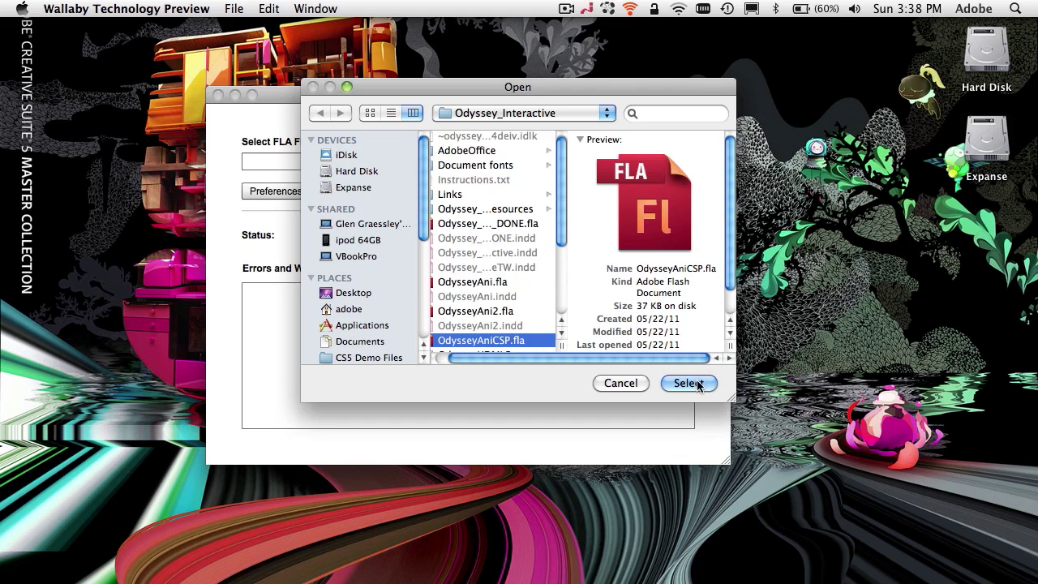
pyautogui.click(688, 383)
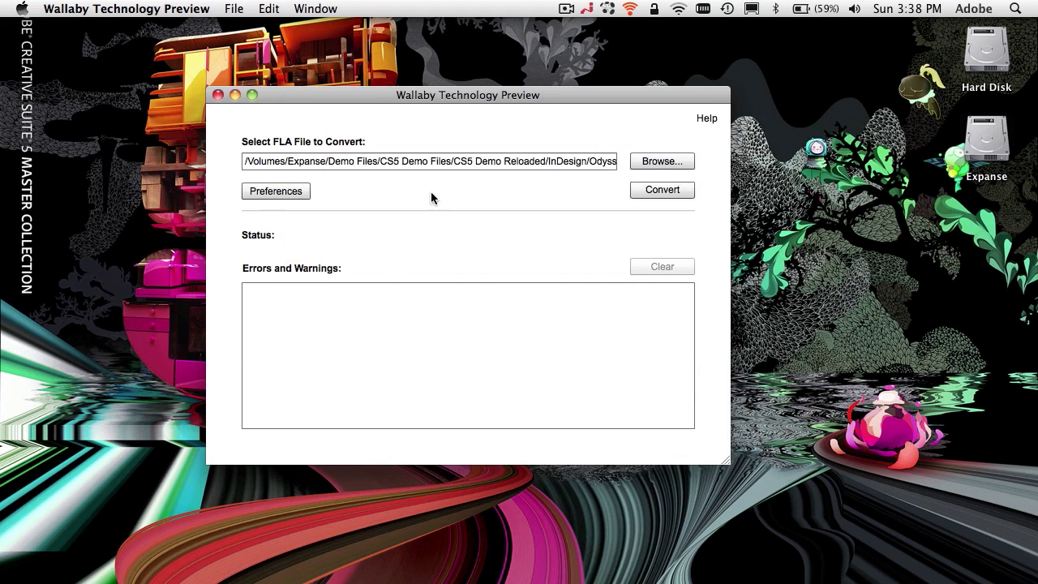
# Step: Convert it, saving the HTML into a new OdysseyHTML5CSP folder inside Odyssey_Interactive
pyautogui.click(666, 195)
pyautogui.click(666, 194)
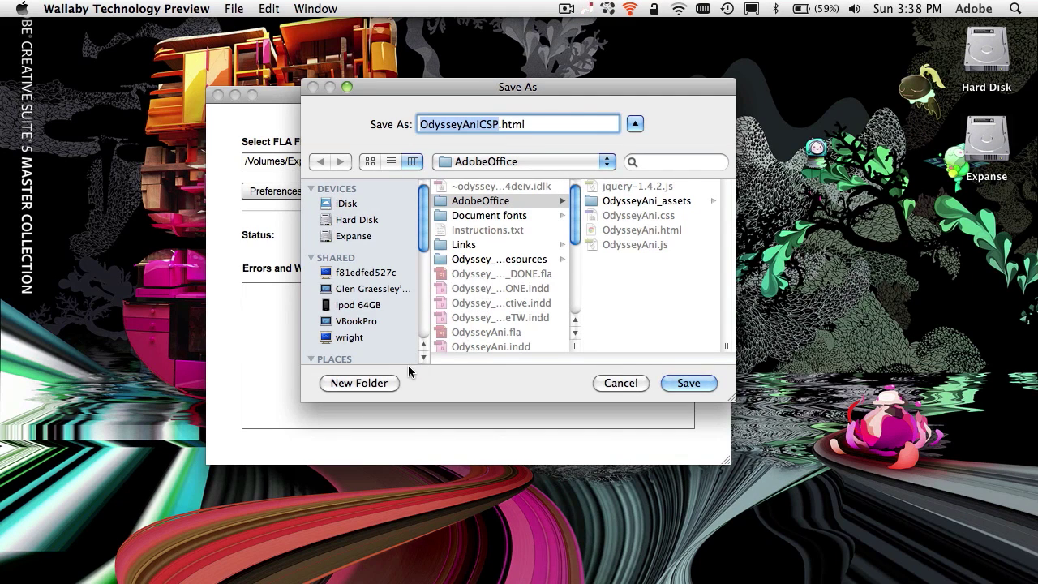
pyautogui.click(517, 163)
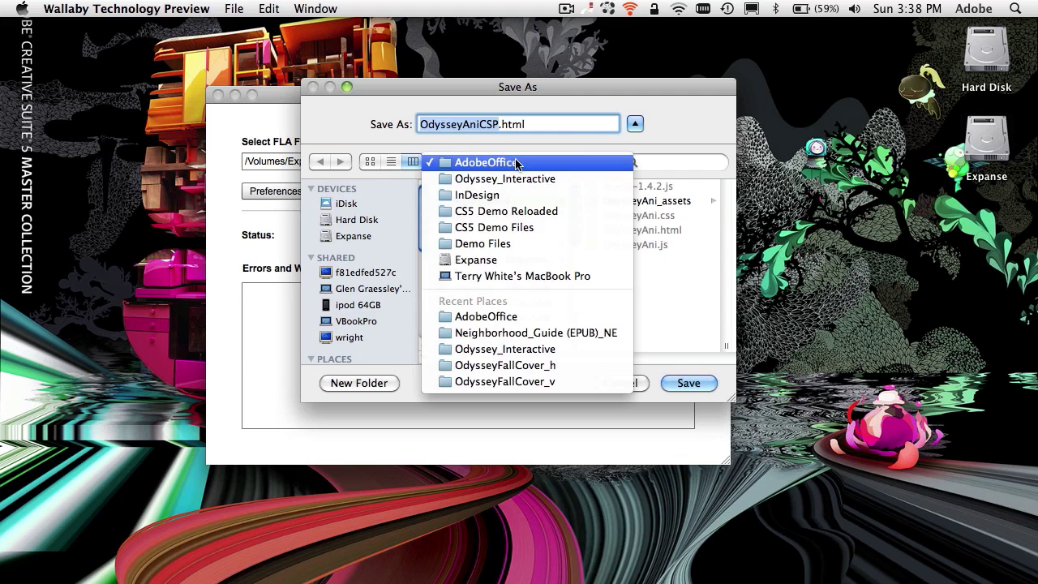
pyautogui.click(526, 179)
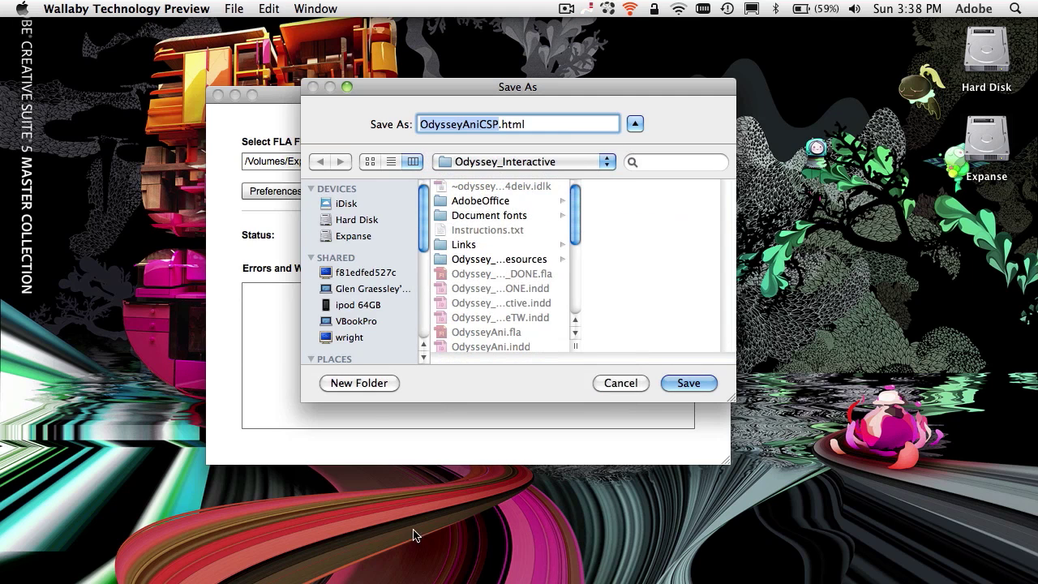
pyautogui.click(364, 386)
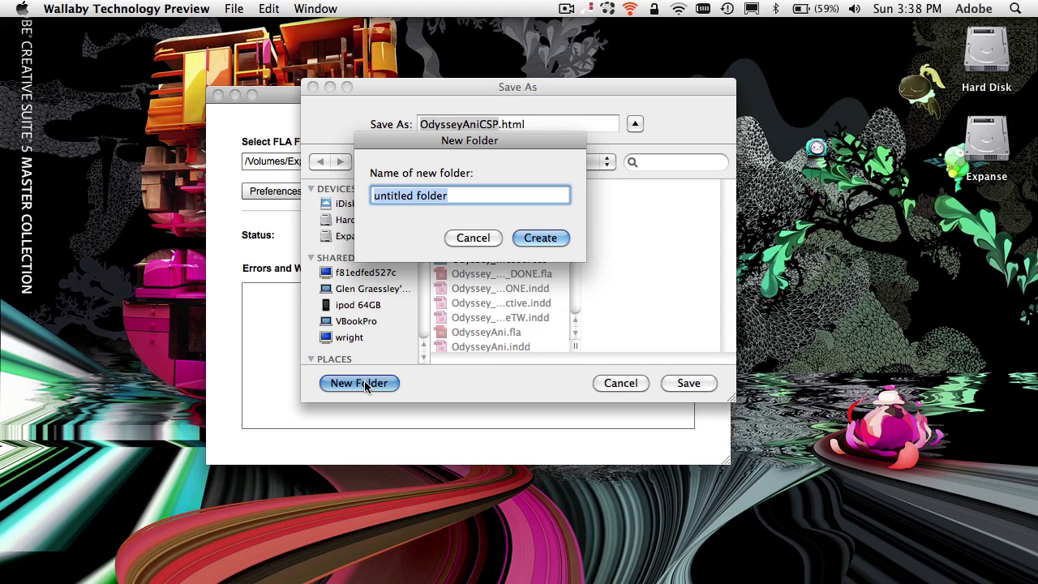
pyautogui.write('Od')
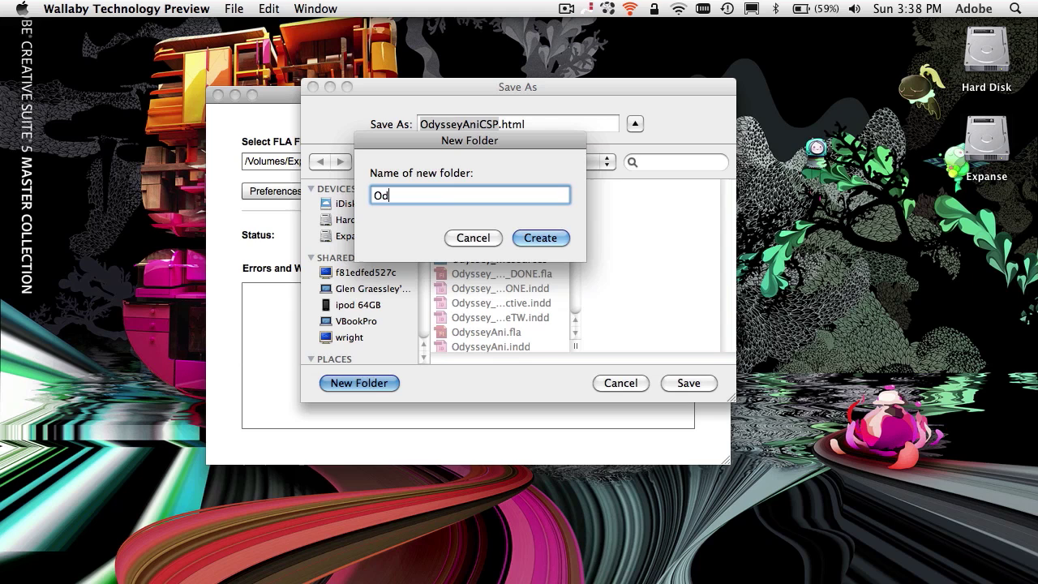
pyautogui.write('ysseyHTML5CSP')
pyautogui.press('Return')
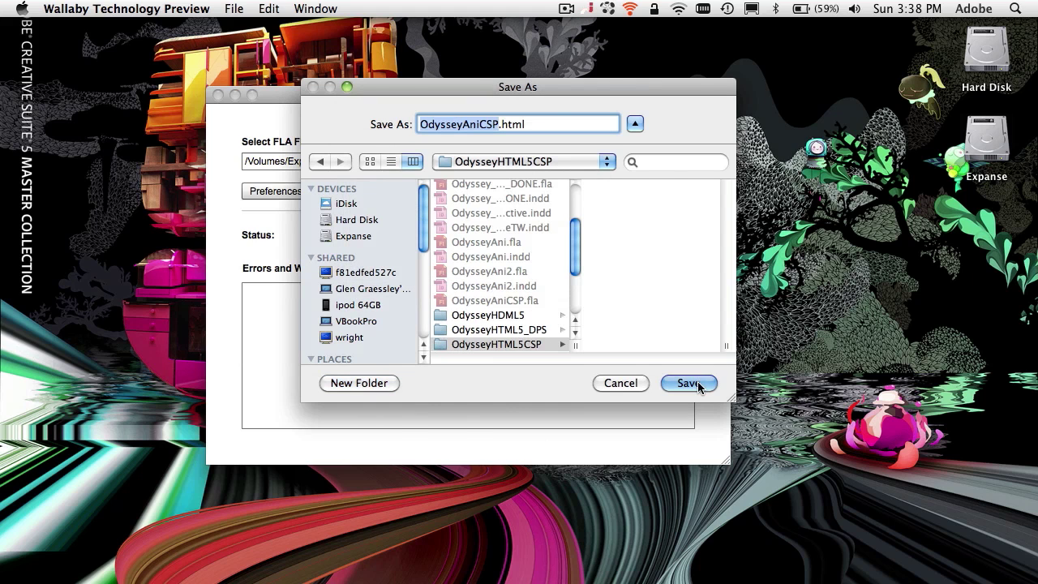
pyautogui.click(697, 383)
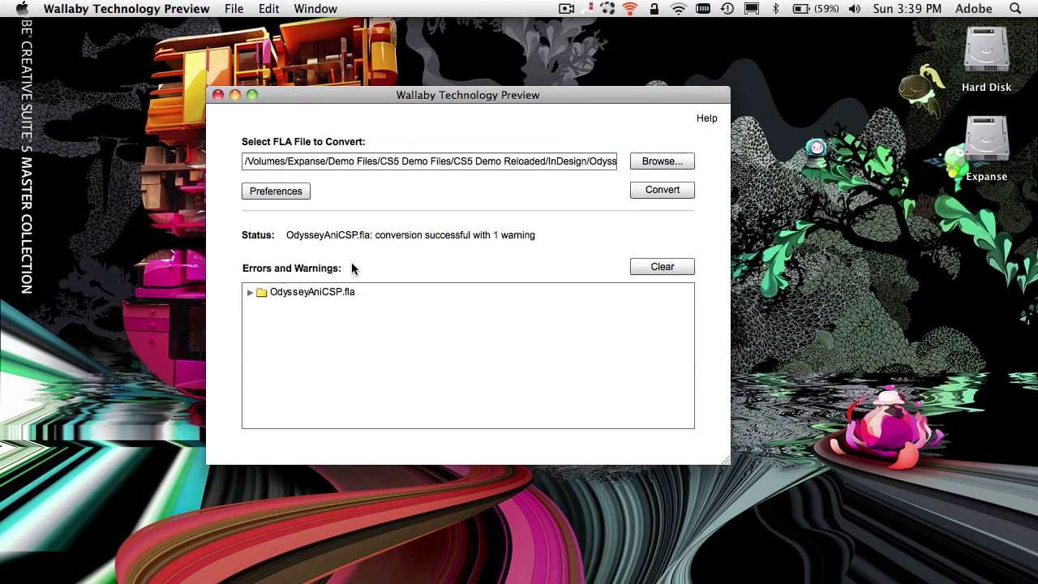
# Step: Expand the OdysseyAniCSP.fla warnings to read the unsupported blend mode notice, then quit Wallaby
pyautogui.click(248, 293)
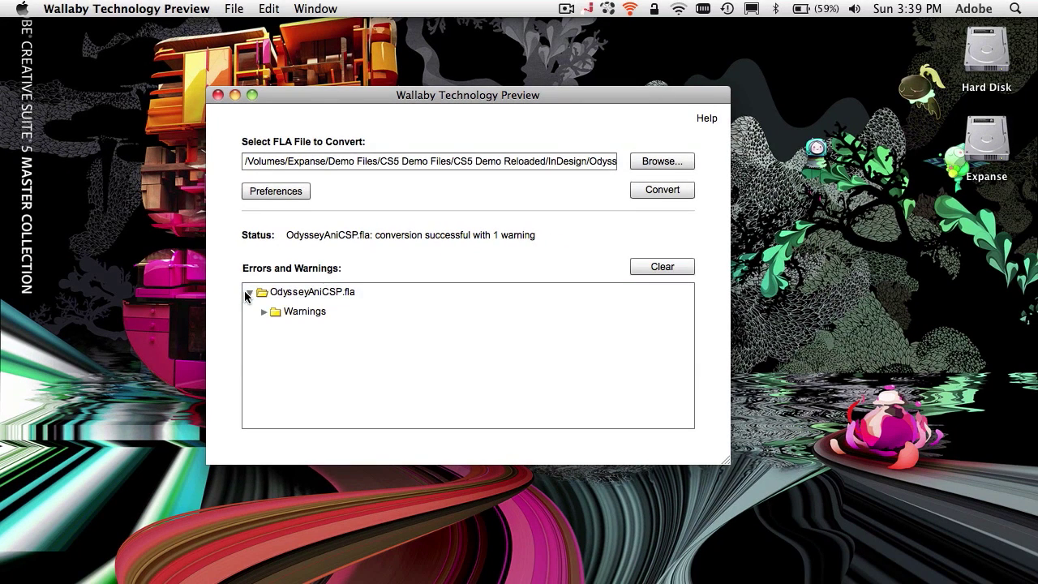
pyautogui.click(264, 311)
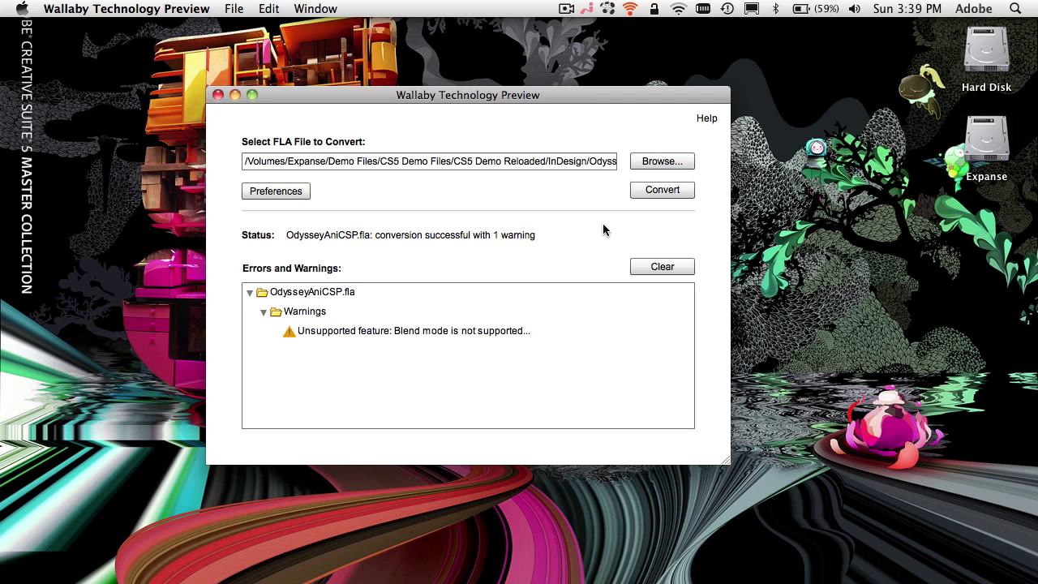
pyautogui.press('super+q')
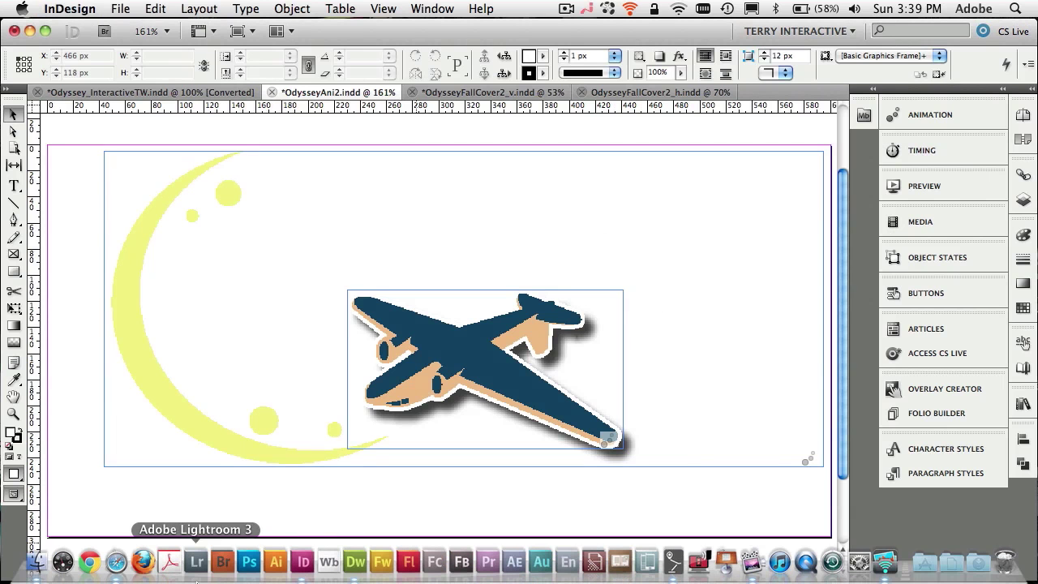
# Step: Open the OdysseyHTML5CSP output folder in a Finder window
pyautogui.click(36, 562)
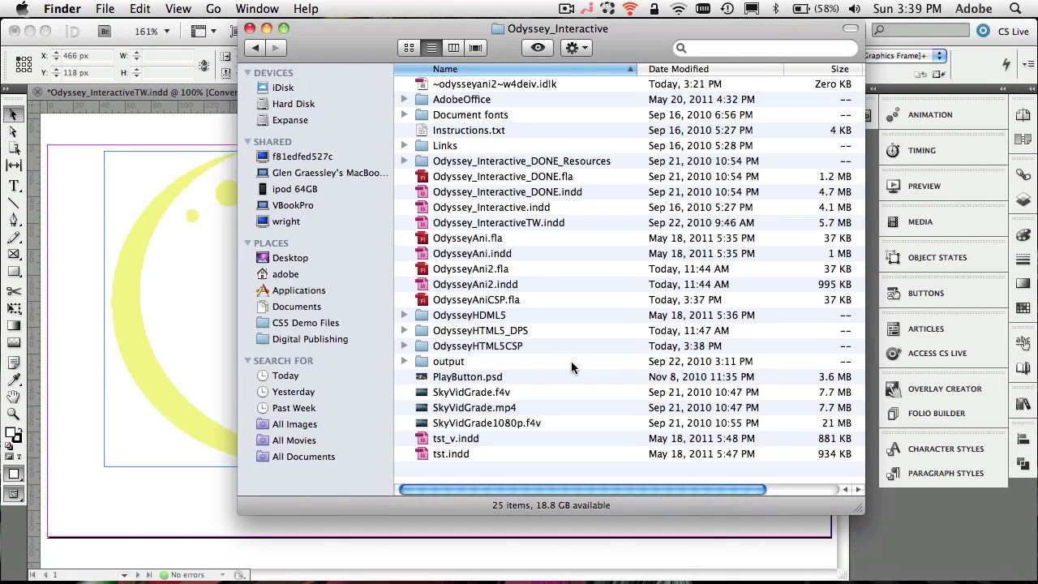
pyautogui.doubleClick(483, 346)
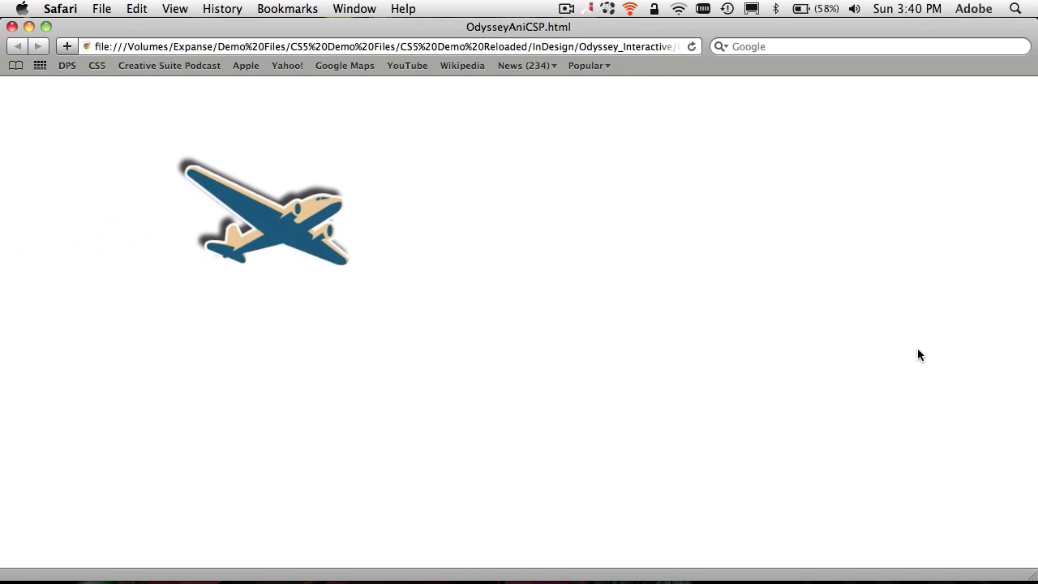
# Step: Return Safari to Adobe Labs, then open OdysseyAniCSP.css in Dreamweaver and scroll through it
pyautogui.click(917, 354)
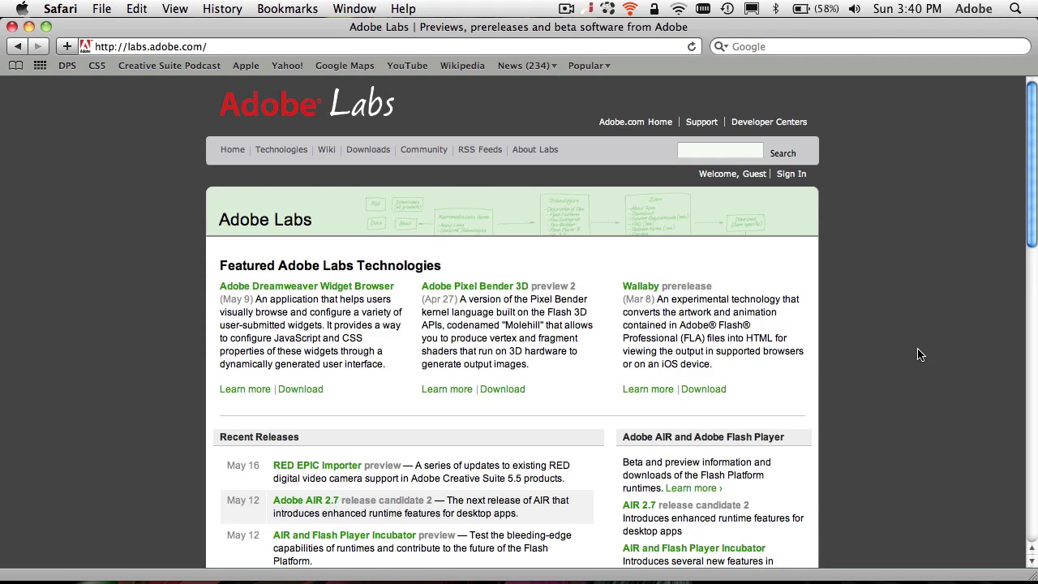
pyautogui.press('super+Tab')
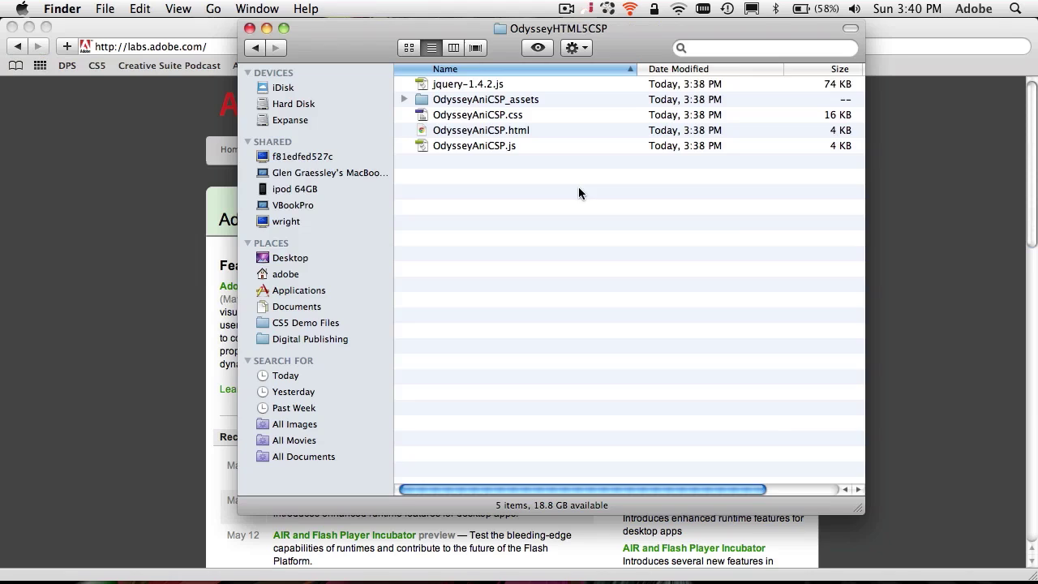
pyautogui.click(490, 120)
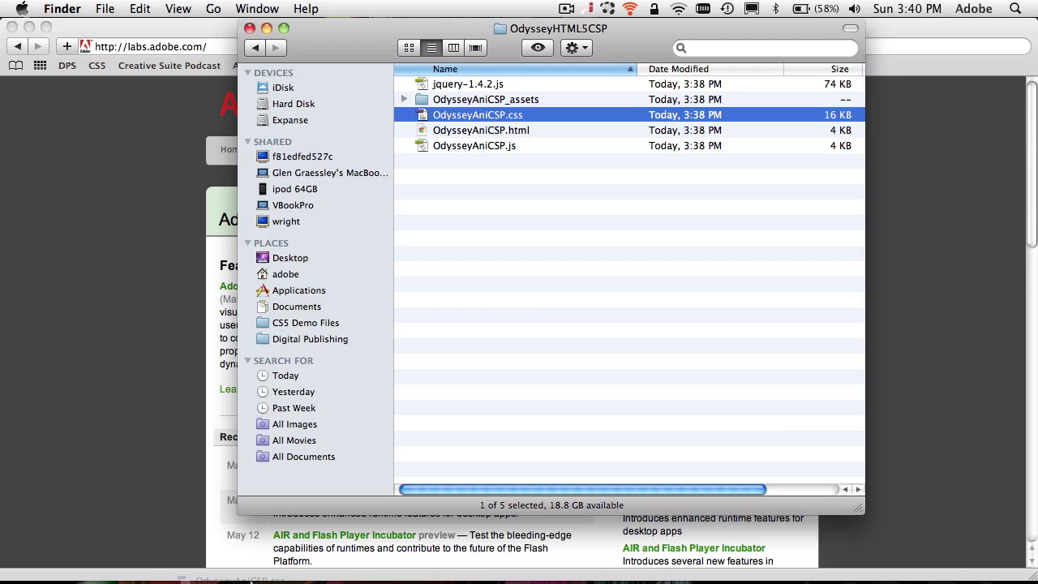
pyautogui.moveTo(185, 579)
pyautogui.click(344, 562)
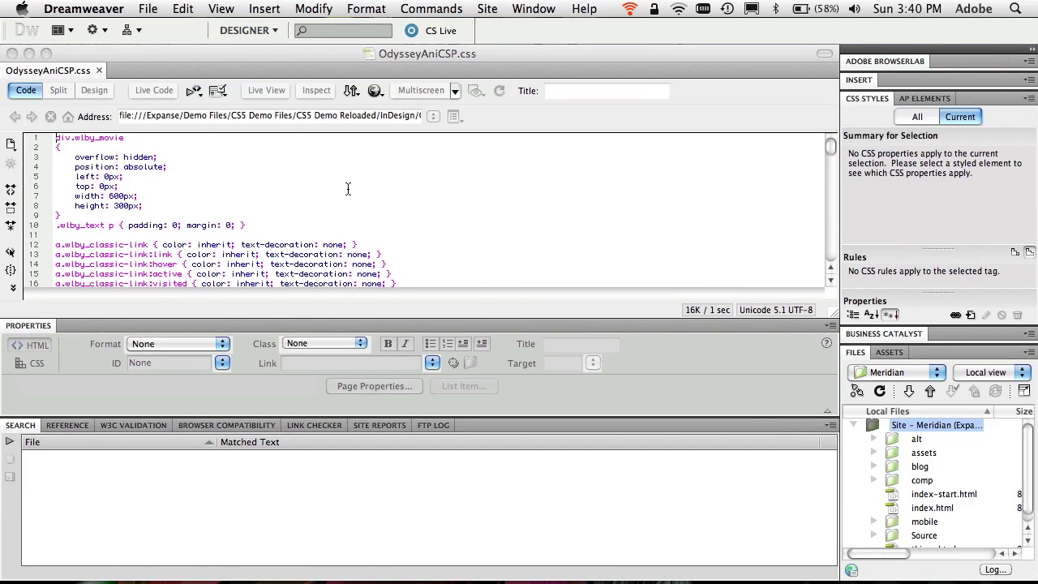
pyautogui.scroll(-15, 347, 189)
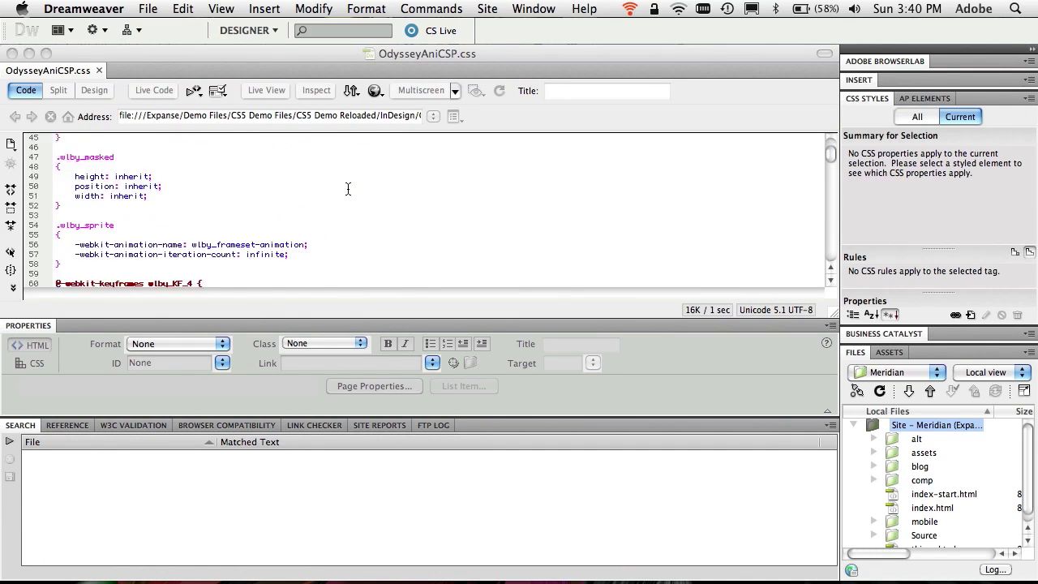
pyautogui.scroll(5, 348, 189)
pyautogui.scroll(10, 348, 189)
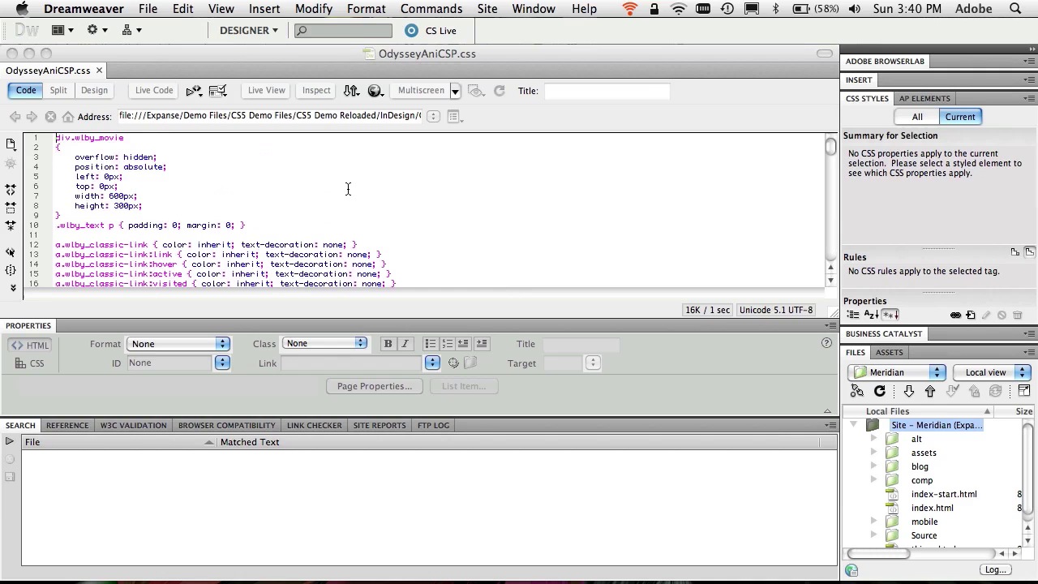
pyautogui.click(355, 189)
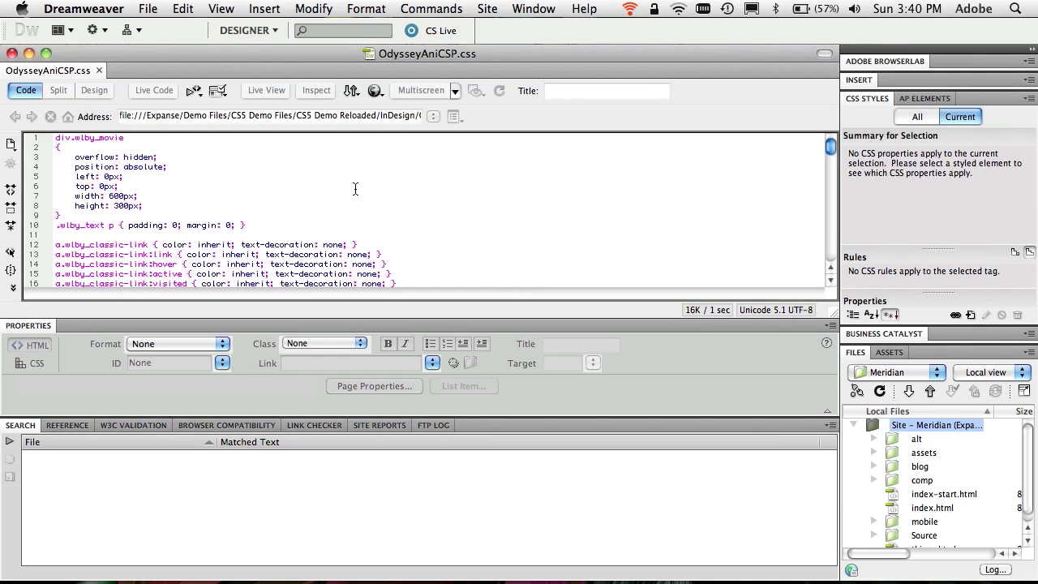
# Step: Replace every 'infinite' iteration count with 1 in OdysseyAniCSP.css, then save and close it
pyautogui.press('super+f')
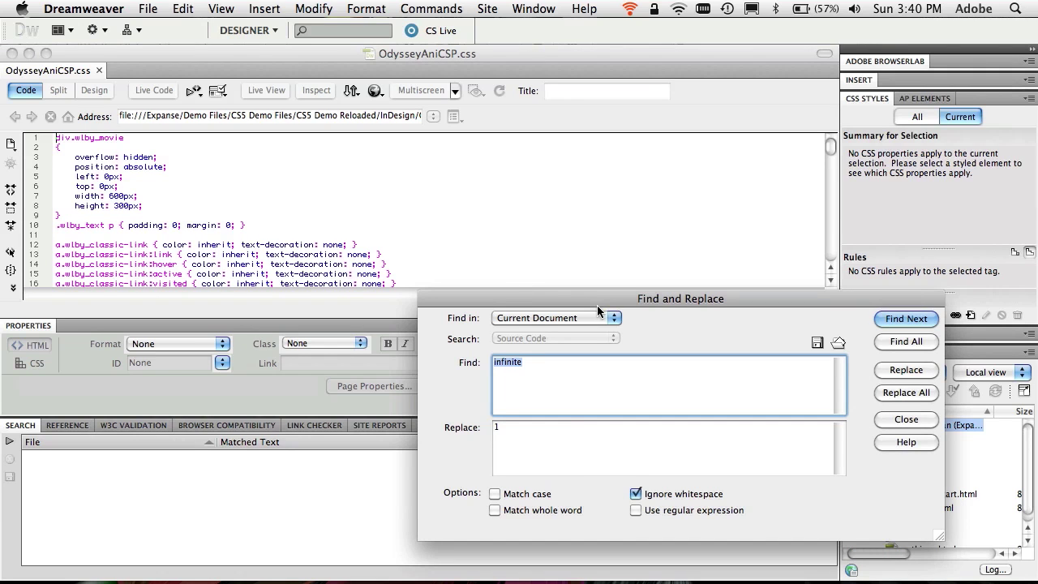
pyautogui.moveTo(601, 300); pyautogui.dragTo(335, 142)
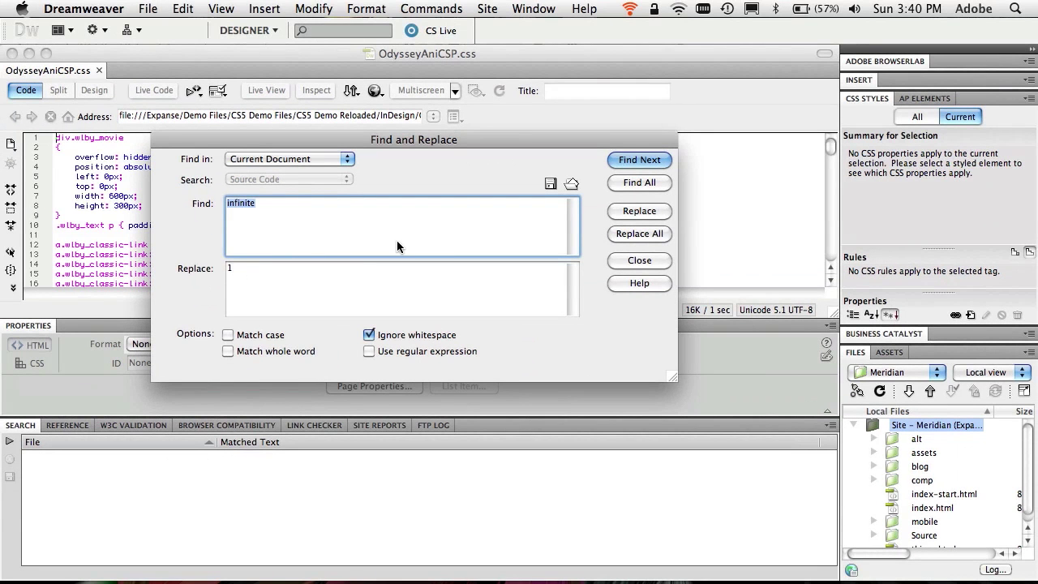
pyautogui.click(636, 234)
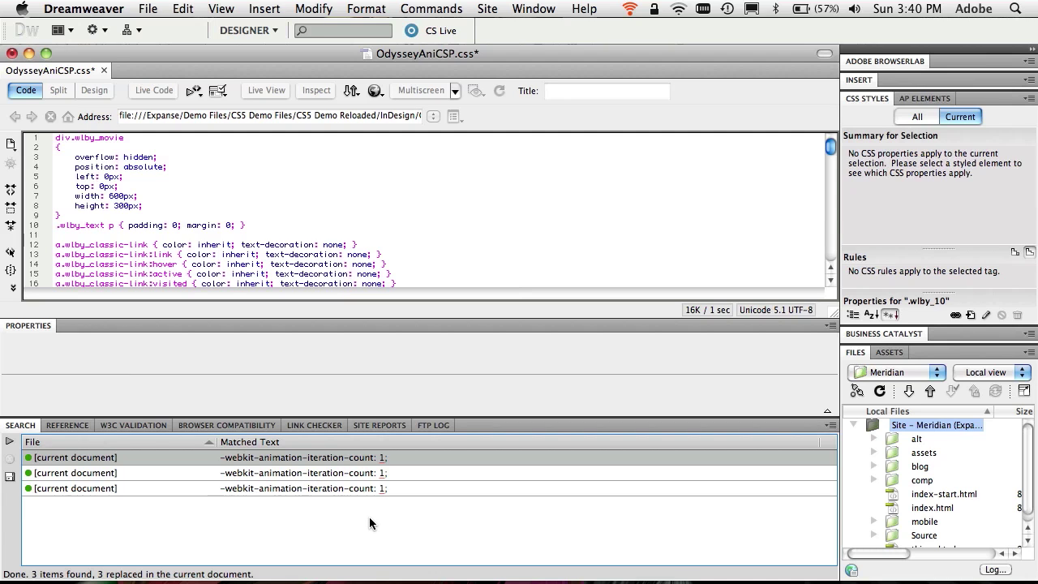
pyautogui.press('super+s')
pyautogui.press('super+w')
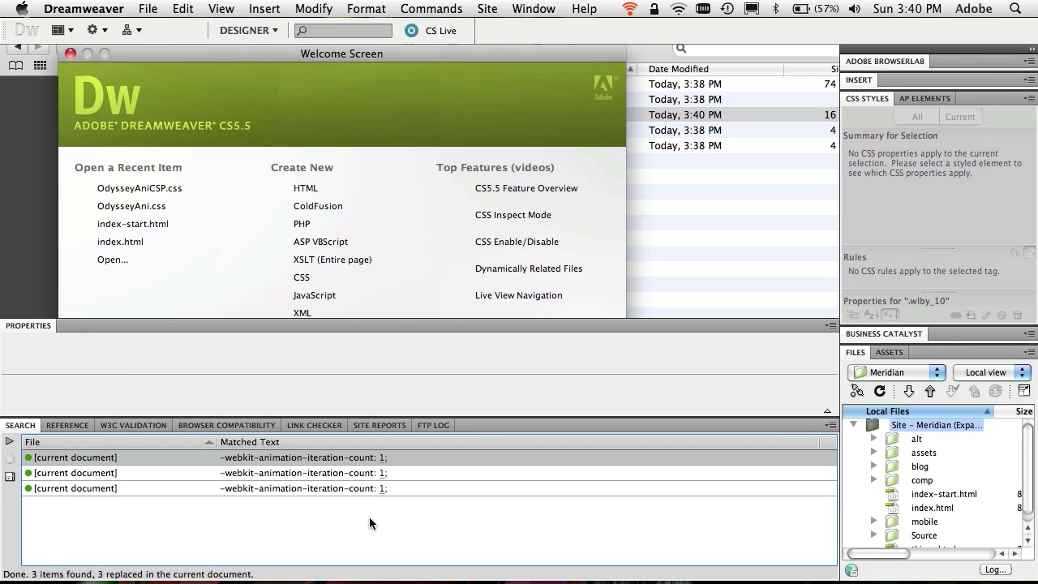
# Step: Preview OdysseyAniCSP.html in Safari to see the plane animation stop once finished, then return to InDesign
pyautogui.press('super+Tab')
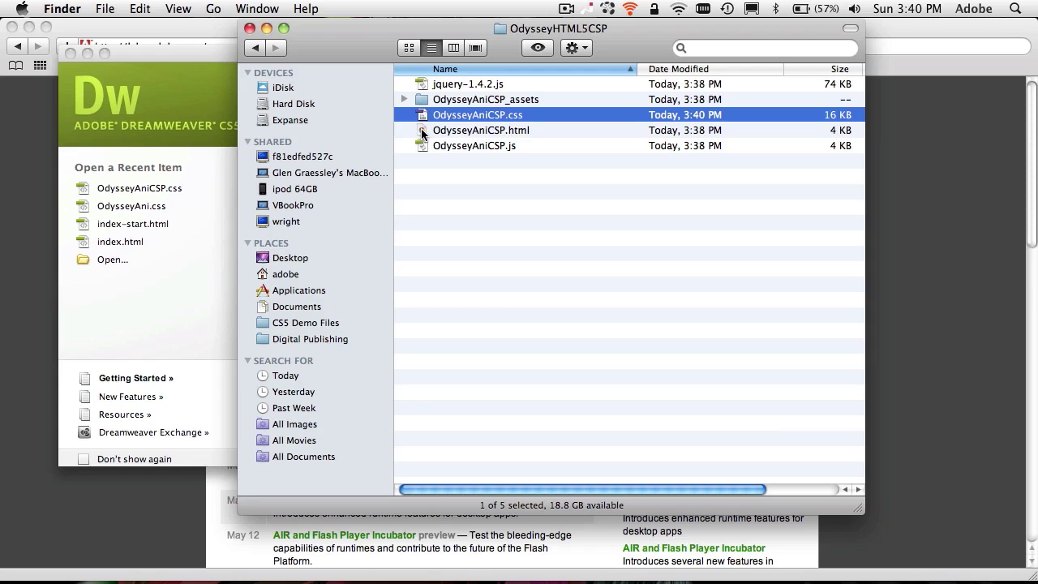
pyautogui.moveTo(222, 577)
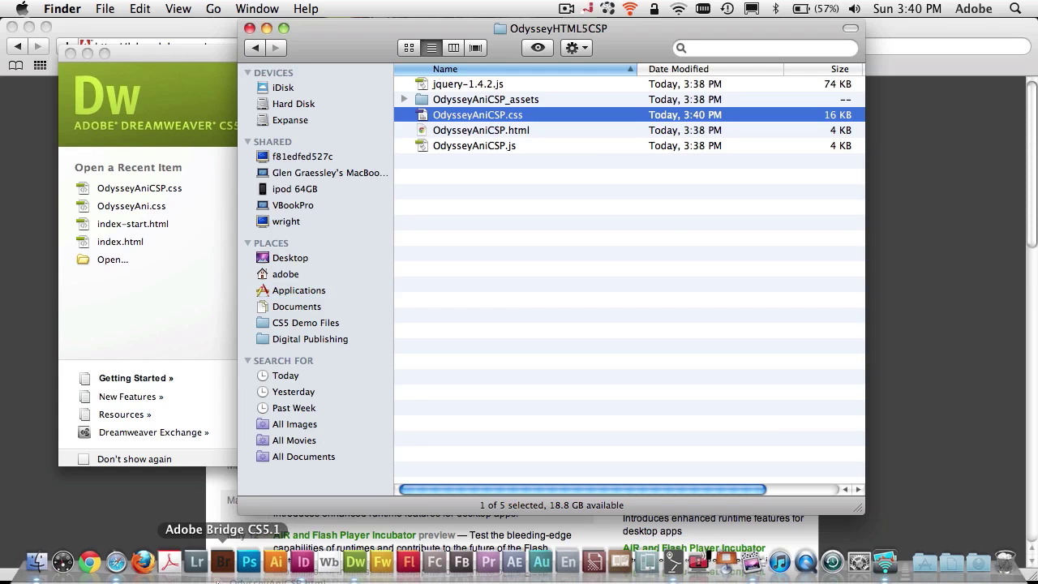
pyautogui.click(117, 561)
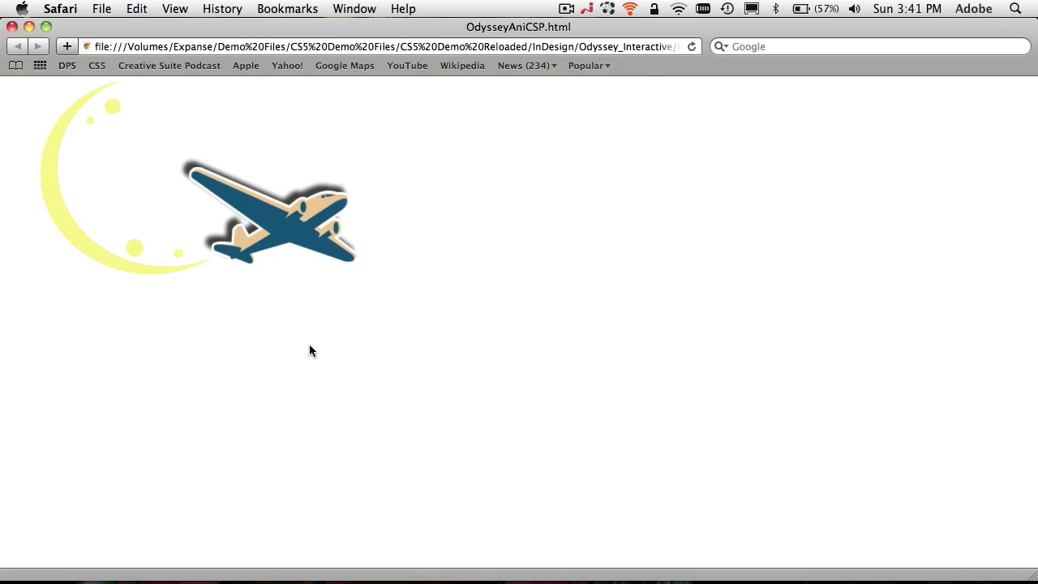
pyautogui.press('super+Tab')
pyautogui.press('super+Tab')
pyautogui.press('super+Tab')
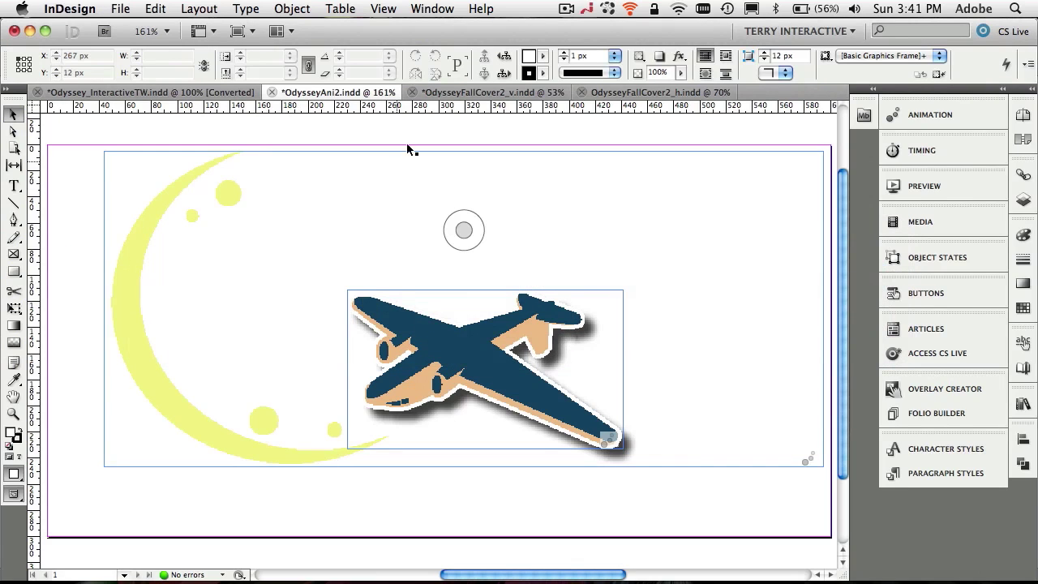
# Step: On OdysseyFallCover2_v, draw a 693.48 × 372 px empty frame across the upper cover photo and show Overlay Creator
pyautogui.click(458, 94)
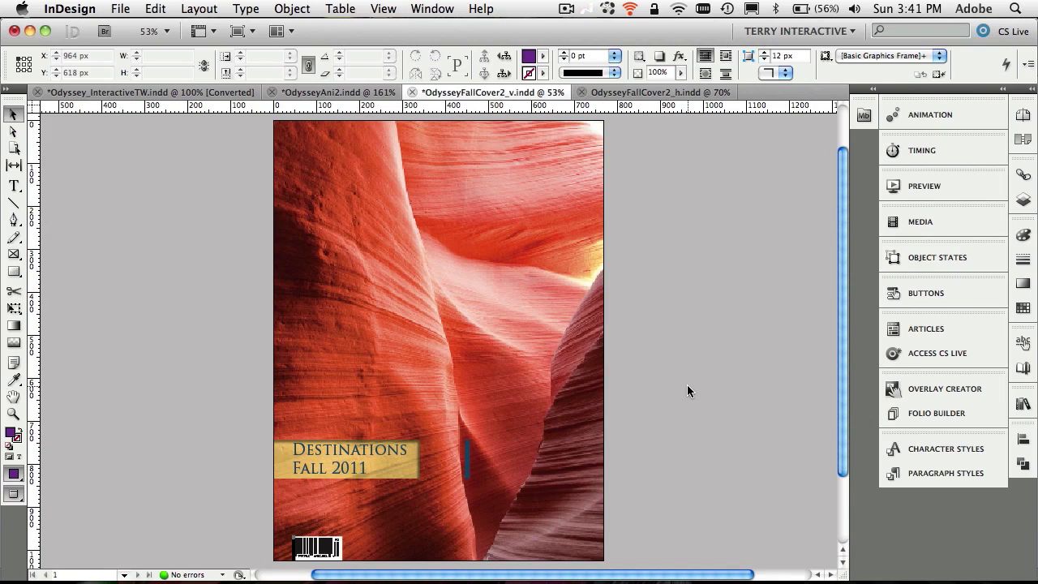
pyautogui.click(14, 256)
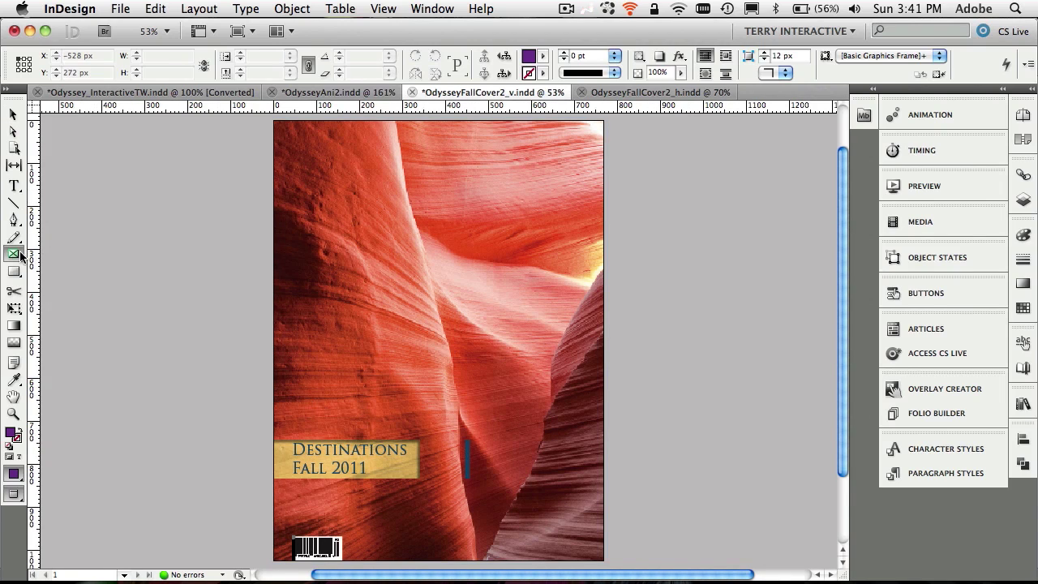
pyautogui.moveTo(294, 179)
pyautogui.mouseDown()
pyautogui.moveTo(458, 296)
pyautogui.moveTo(578, 320)
pyautogui.moveTo(589, 335)
pyautogui.mouseUp()
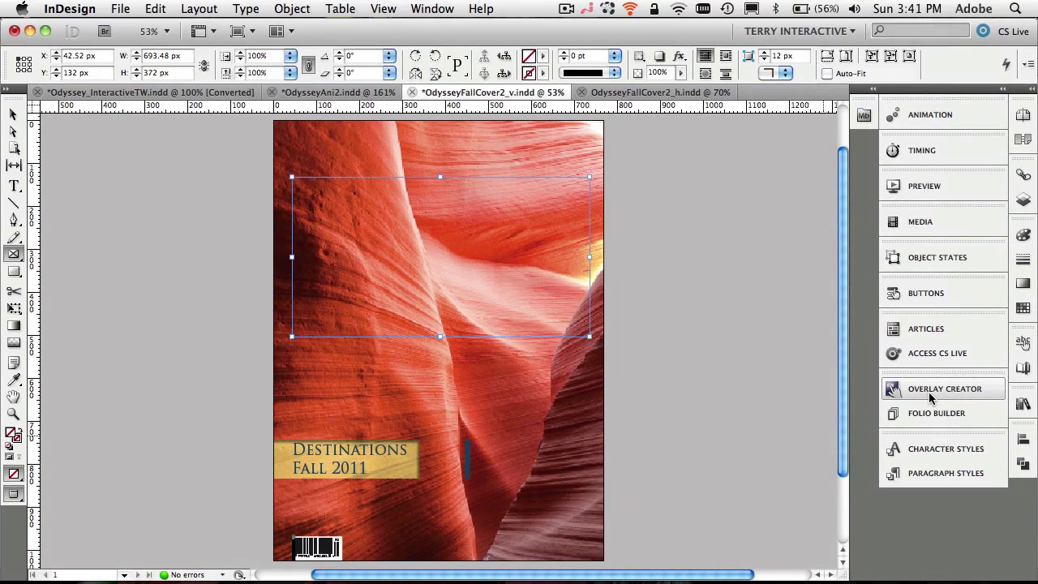
pyautogui.click(929, 397)
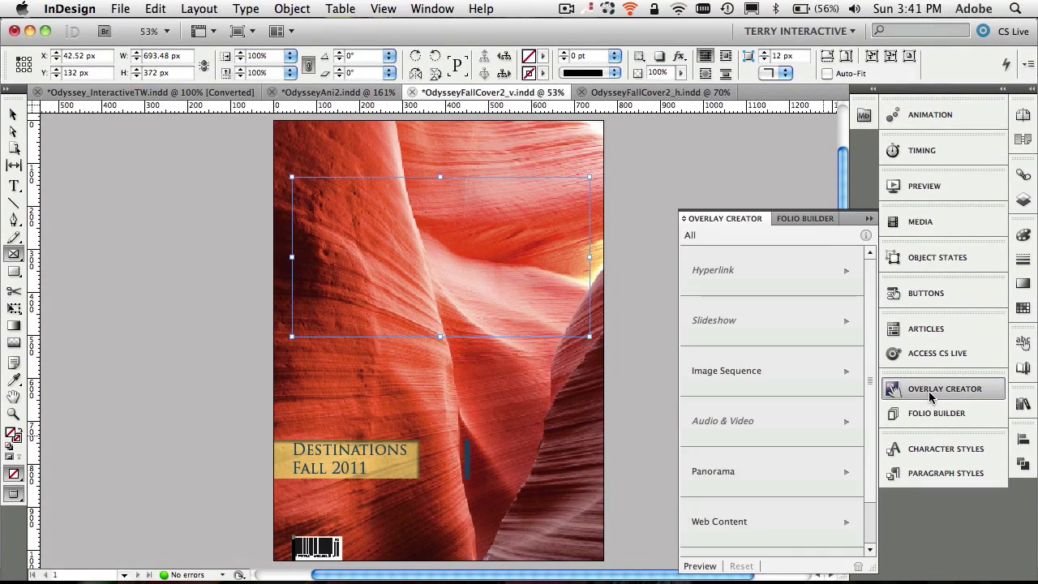
# Step: Turn the frame into a Web Content overlay sourced from OdysseyHTML5CSP/OdysseyAniCSP.html
pyautogui.click(780, 539)
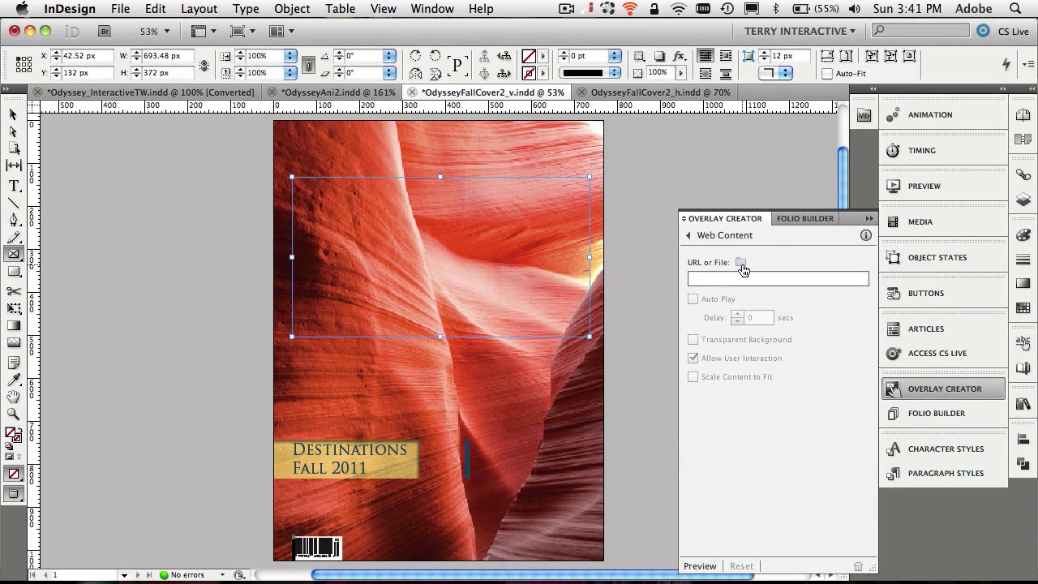
pyautogui.click(741, 262)
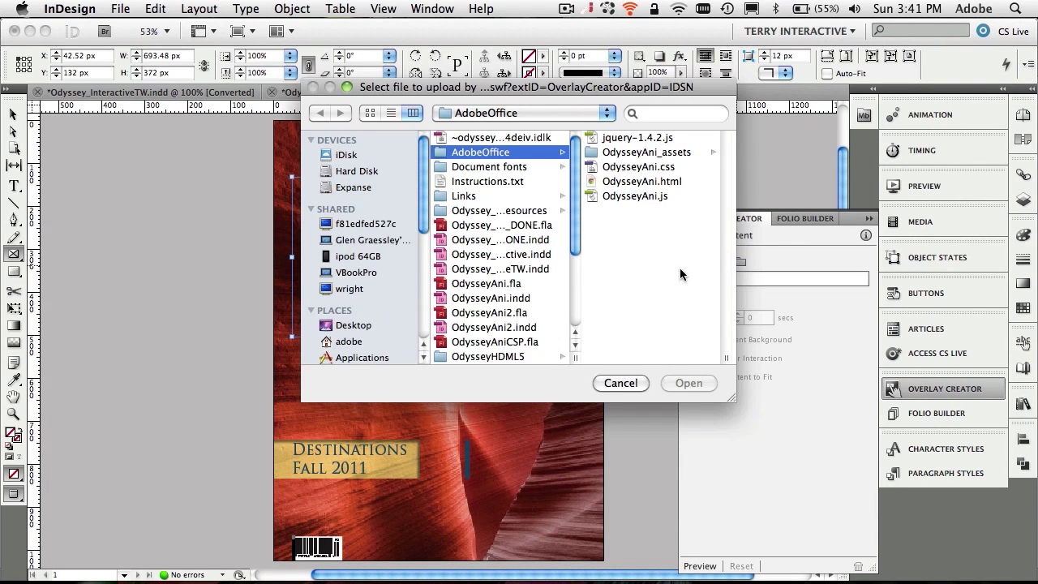
pyautogui.click(487, 112)
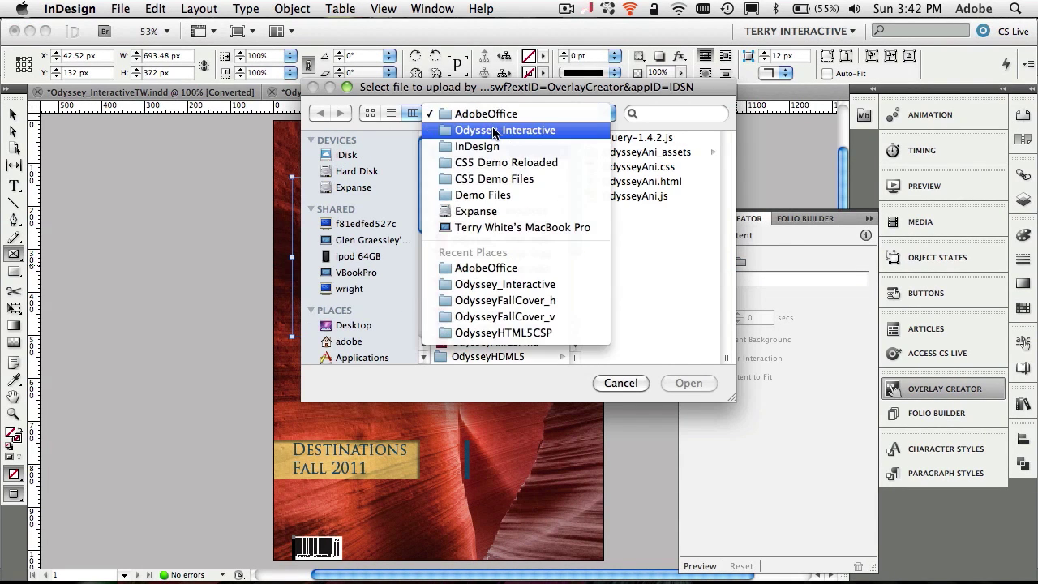
pyautogui.click(495, 132)
pyautogui.scroll(-5, 551, 318)
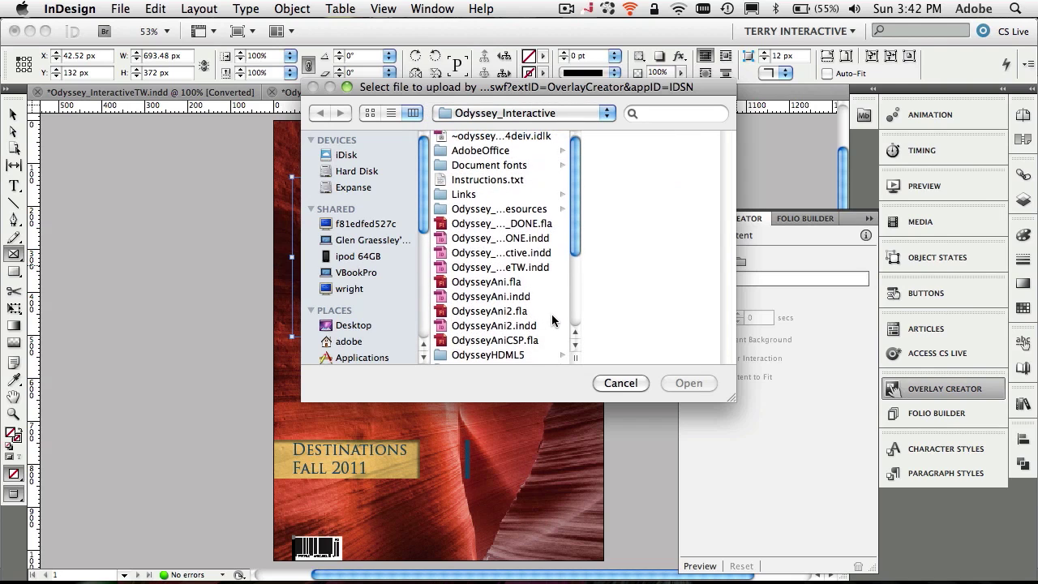
pyautogui.click(532, 306)
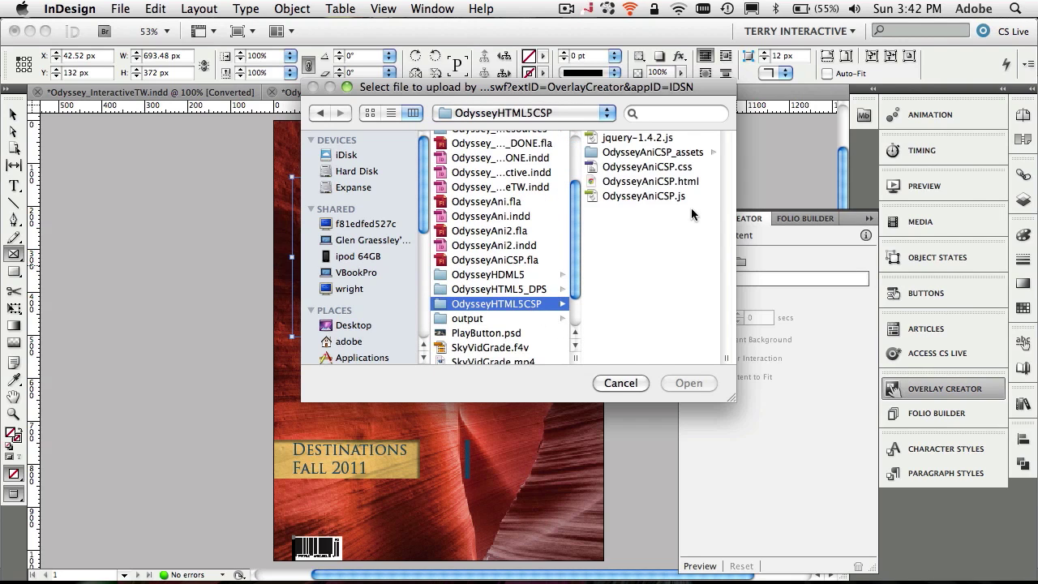
pyautogui.click(687, 183)
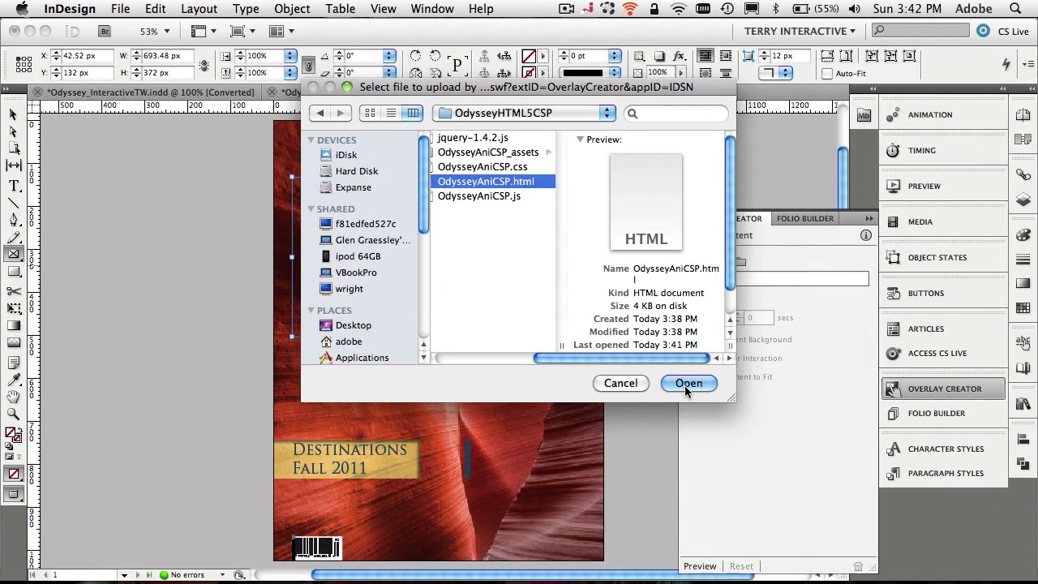
pyautogui.click(688, 383)
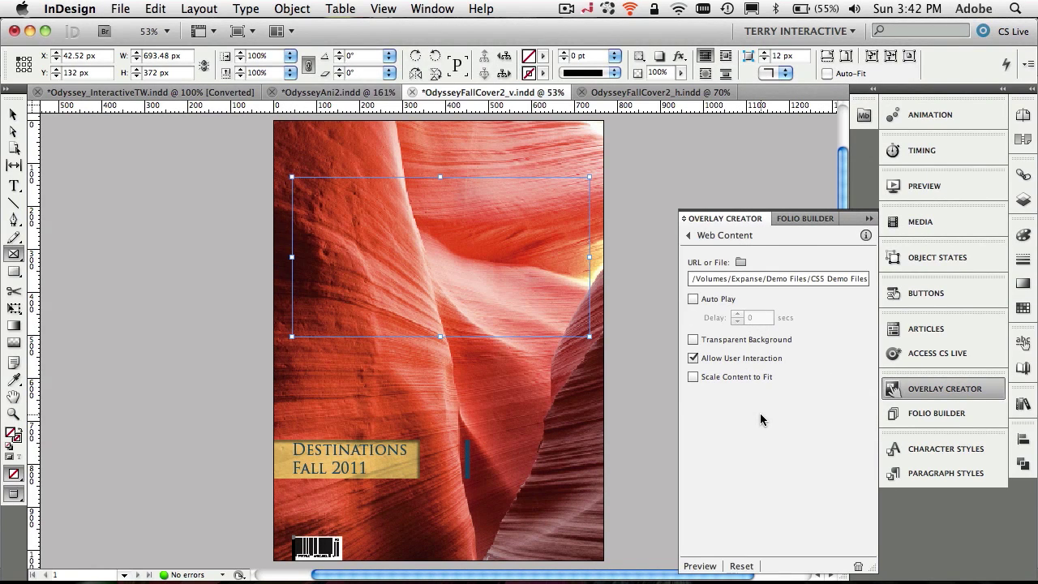
# Step: Enable Auto Play with a 1.25 sec delay and Transparent Background, and disable Allow User Interaction
pyautogui.click(693, 300)
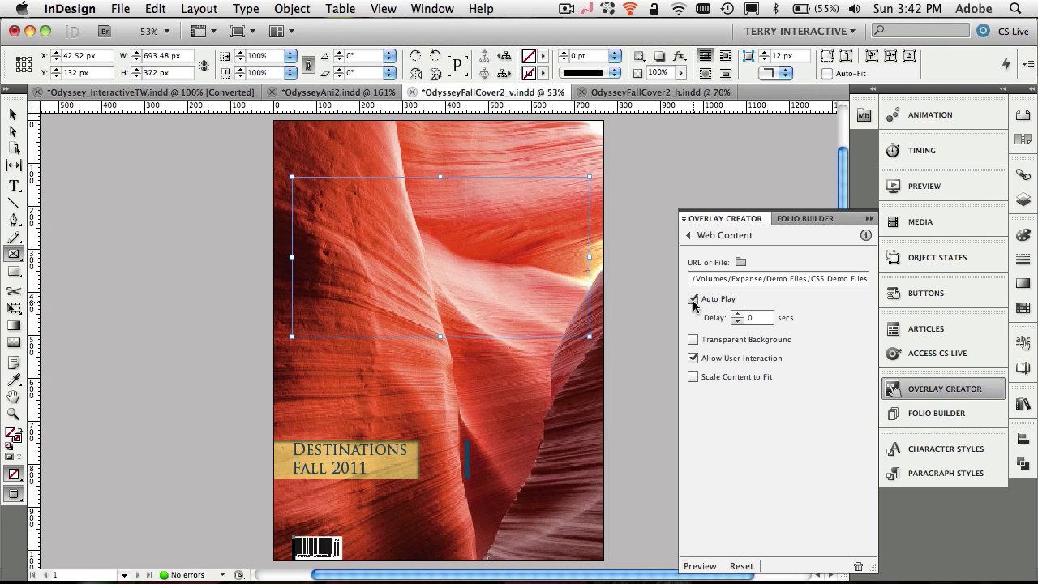
pyautogui.click(738, 314)
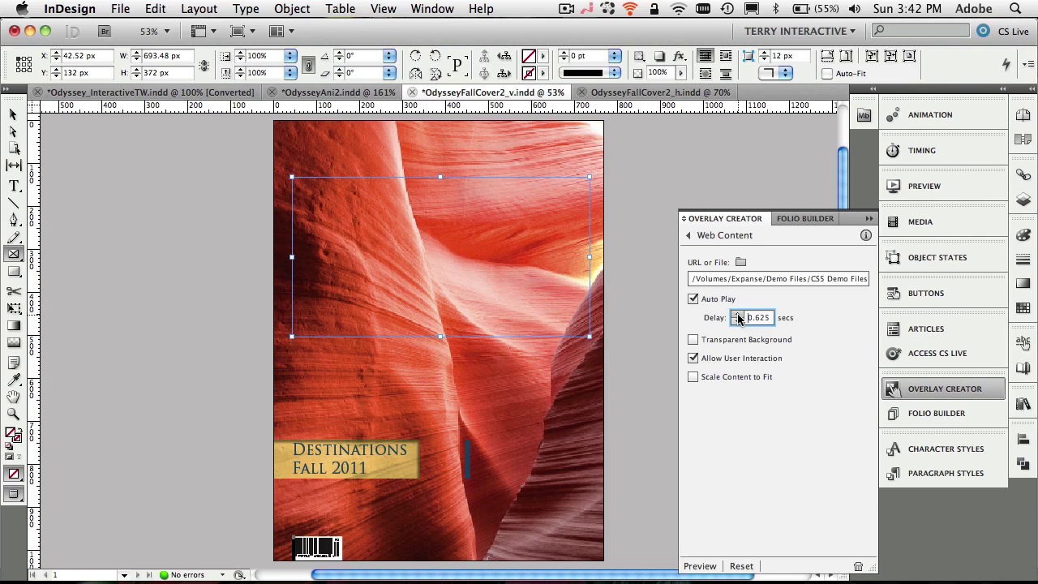
pyautogui.click(738, 314)
pyautogui.click(738, 314)
pyautogui.click(737, 313)
pyautogui.click(737, 314)
pyautogui.click(737, 314)
pyautogui.click(711, 344)
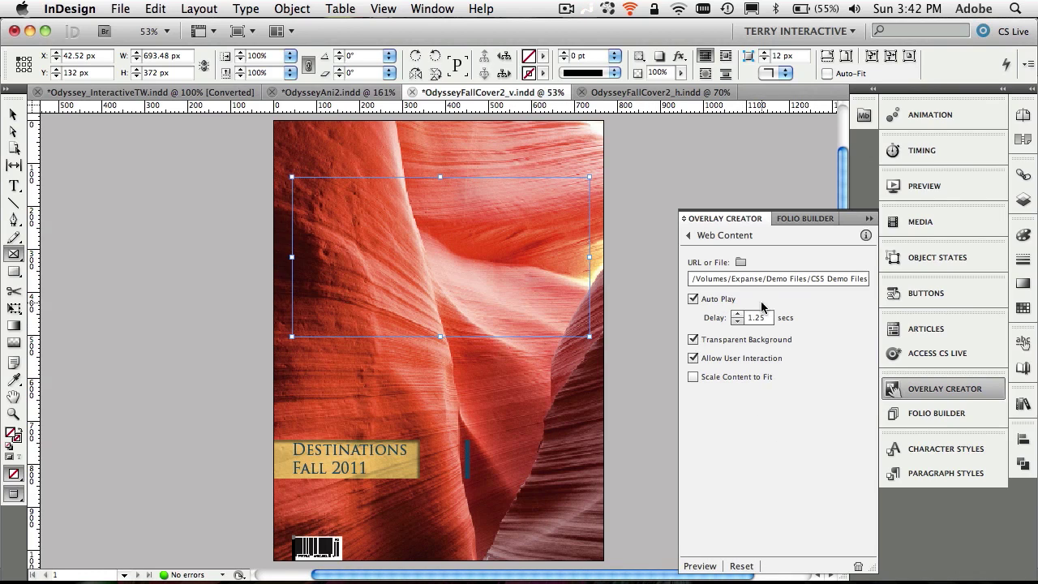
pyautogui.click(693, 358)
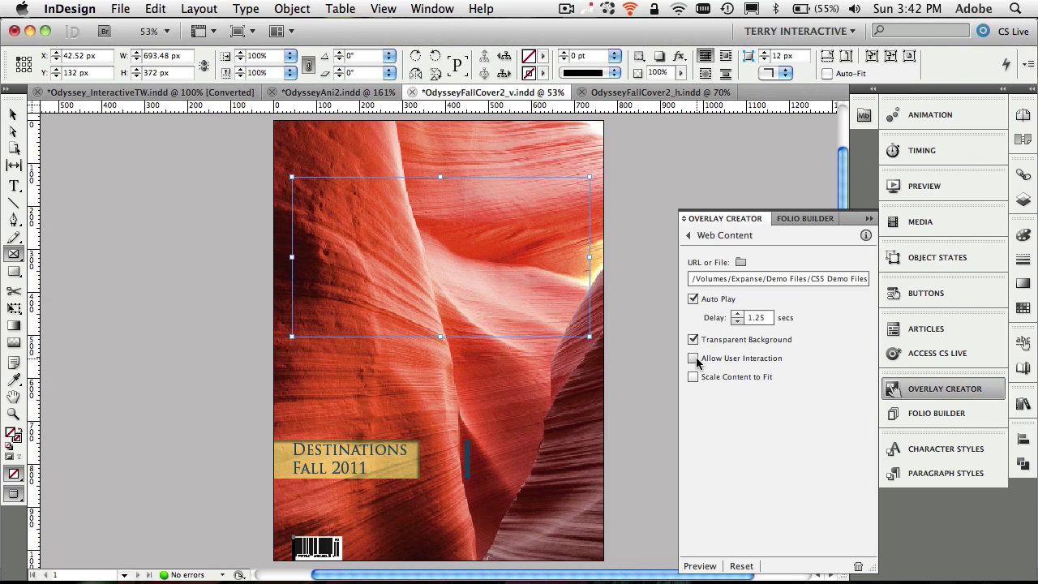
# Step: Select the web overlay frame on the horizontal OdysseyFallCover2_h cover
pyautogui.click(646, 93)
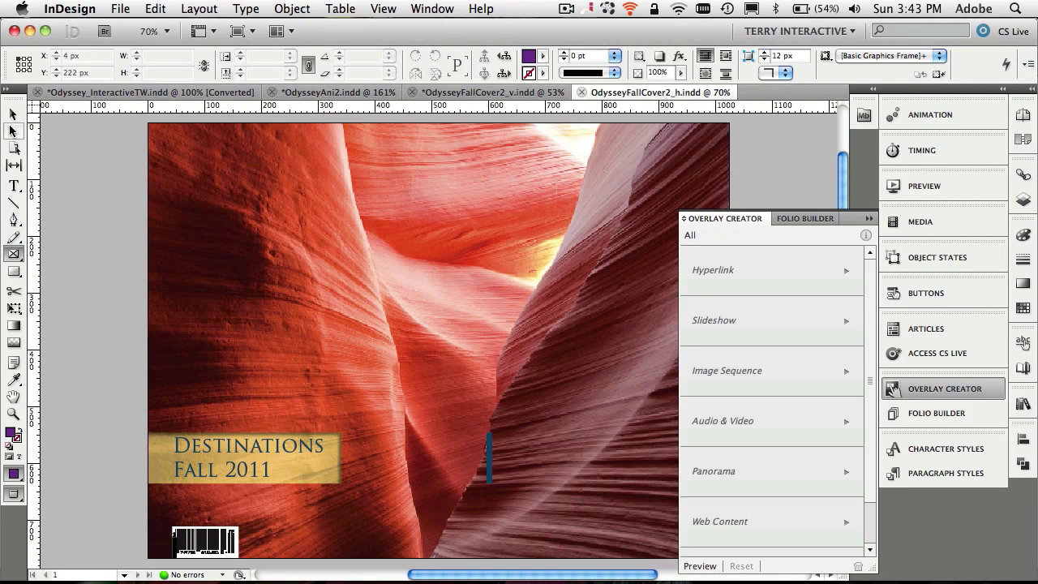
pyautogui.click(11, 119)
pyautogui.click(406, 283)
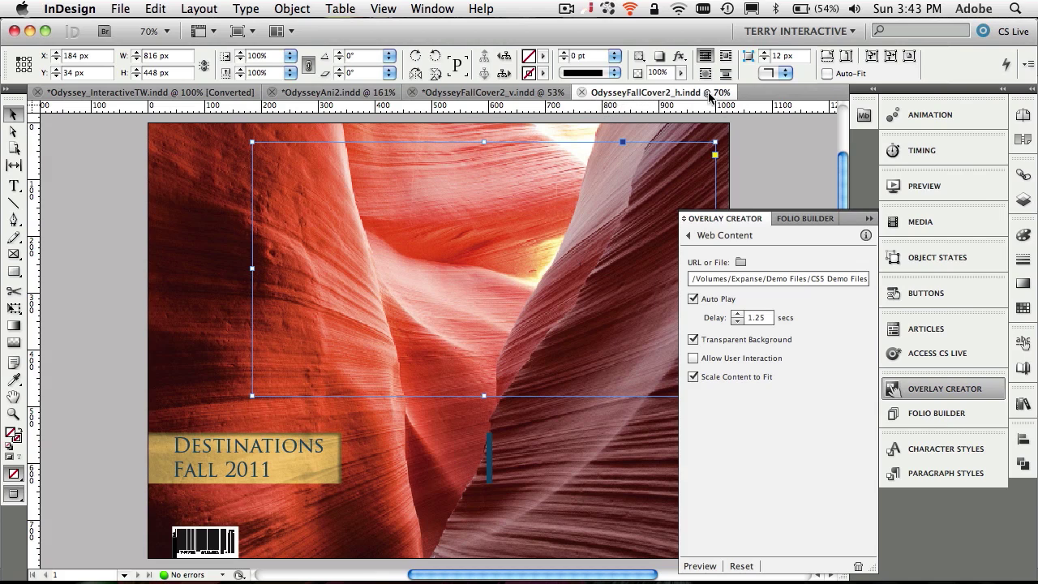
# Step: Open the Odyssey Evolution Tour folio in Folio Builder to show its Cover article
pyautogui.click(799, 218)
pyautogui.click(799, 219)
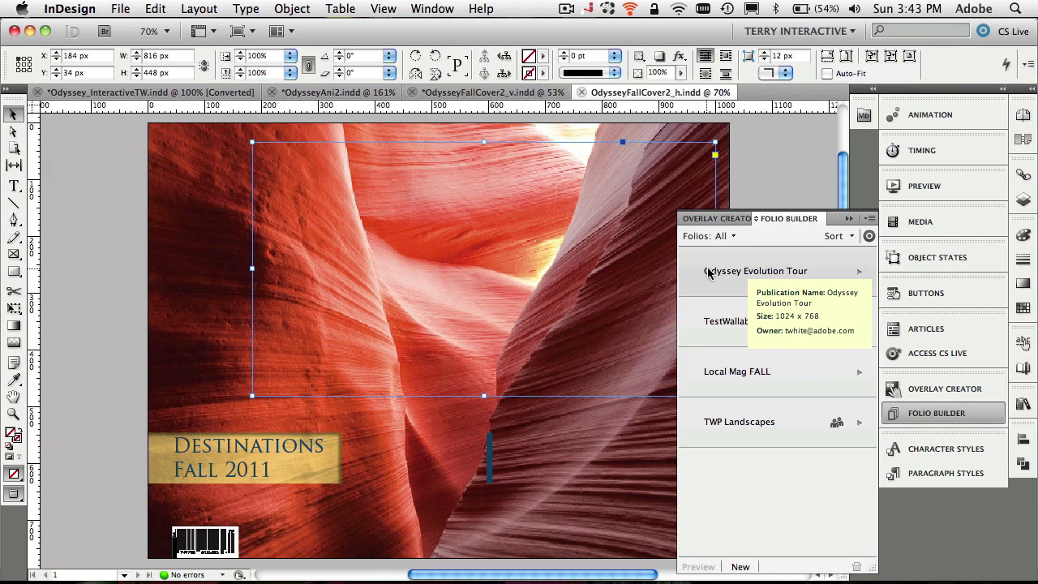
pyautogui.click(856, 277)
pyautogui.click(857, 273)
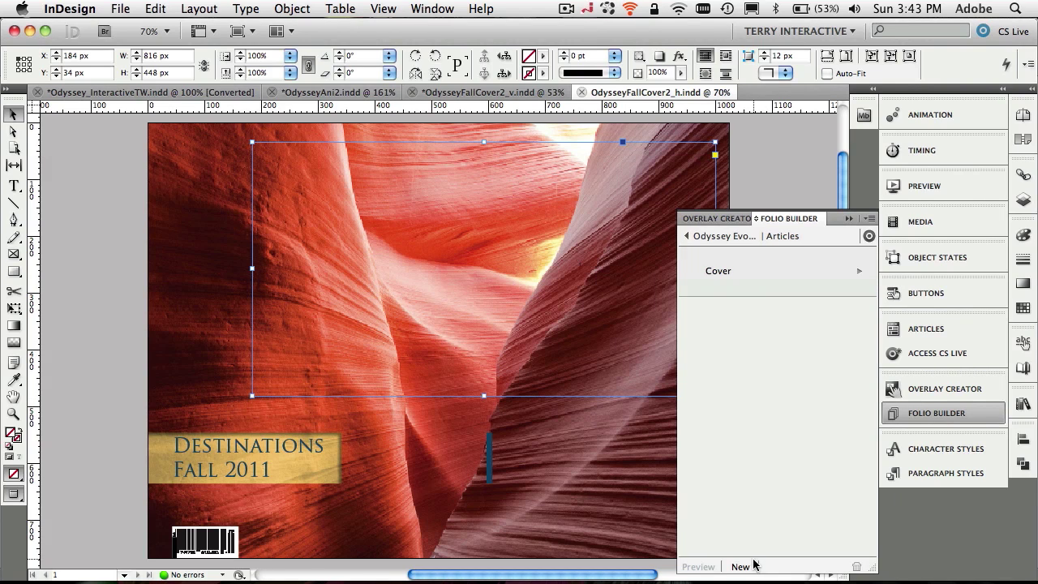
# Step: Show P2V's iPad camera feed full screen, displaying the Adobe Content Viewer library
pyautogui.moveTo(761, 577)
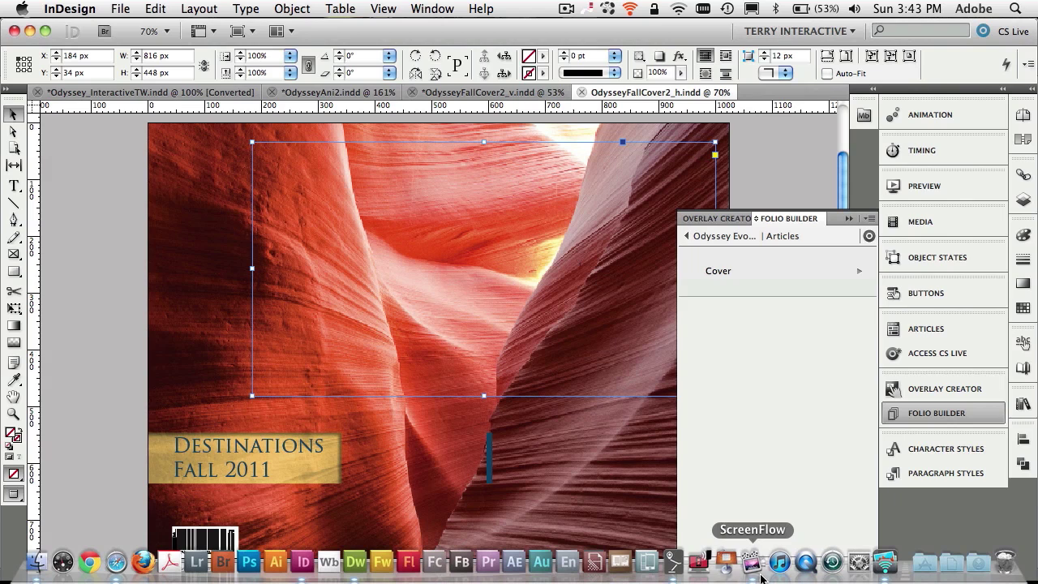
pyautogui.click(672, 561)
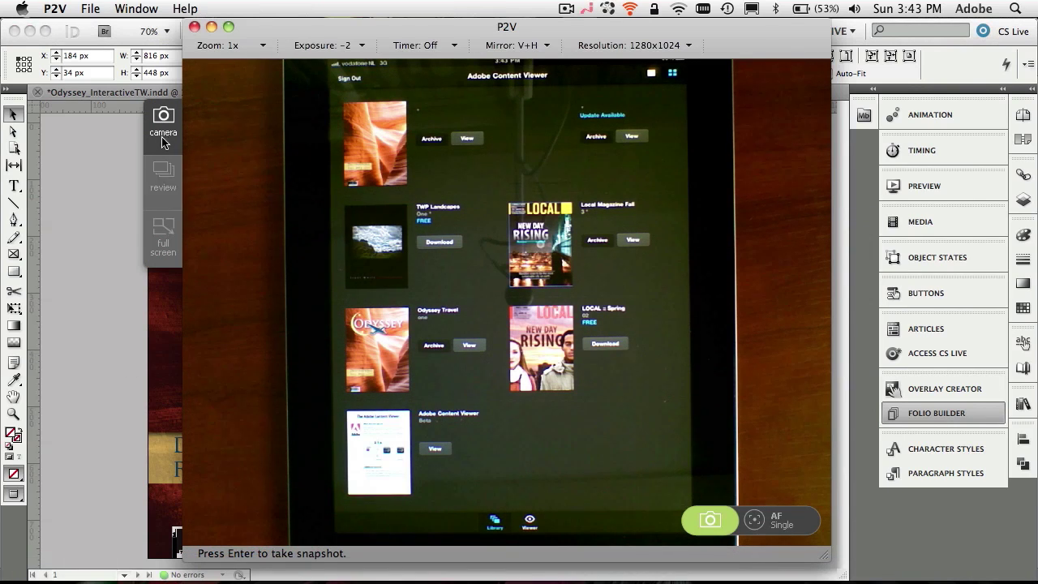
pyautogui.click(163, 242)
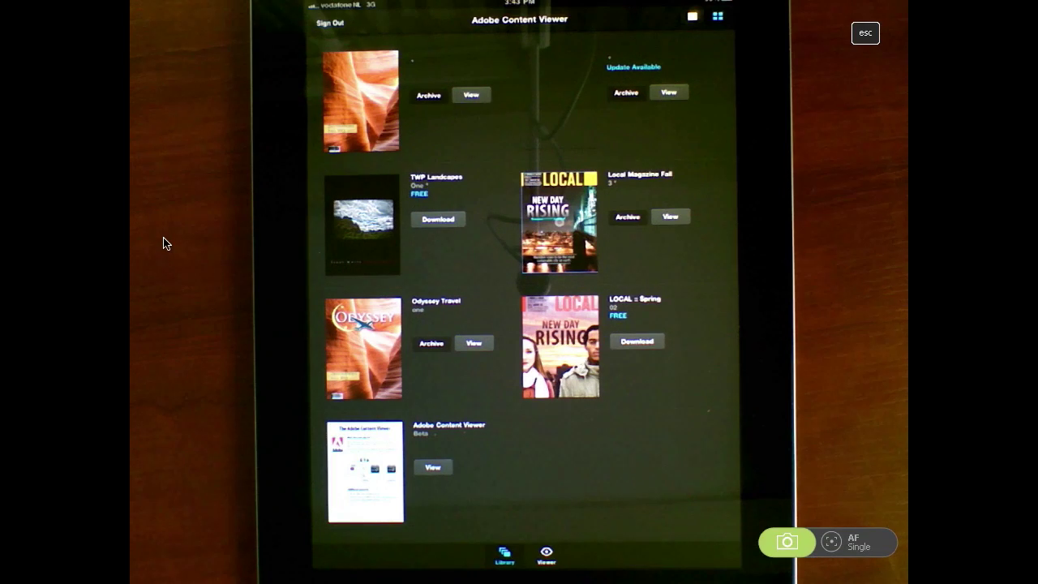